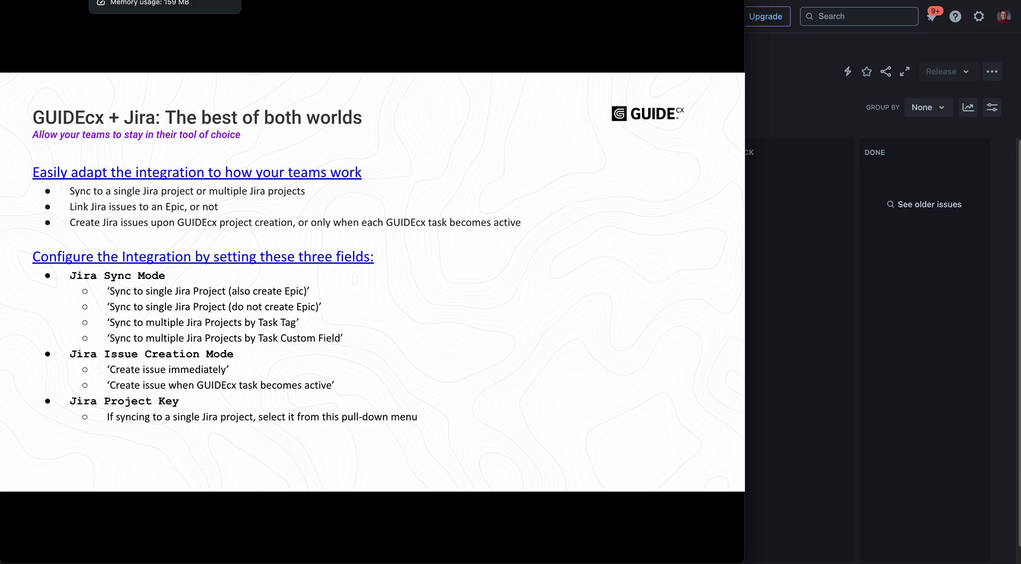
Switch from the slides to the GUIDEcx onboarding template and compare its plan with the GHIJ board in Jira
click(133, 0)
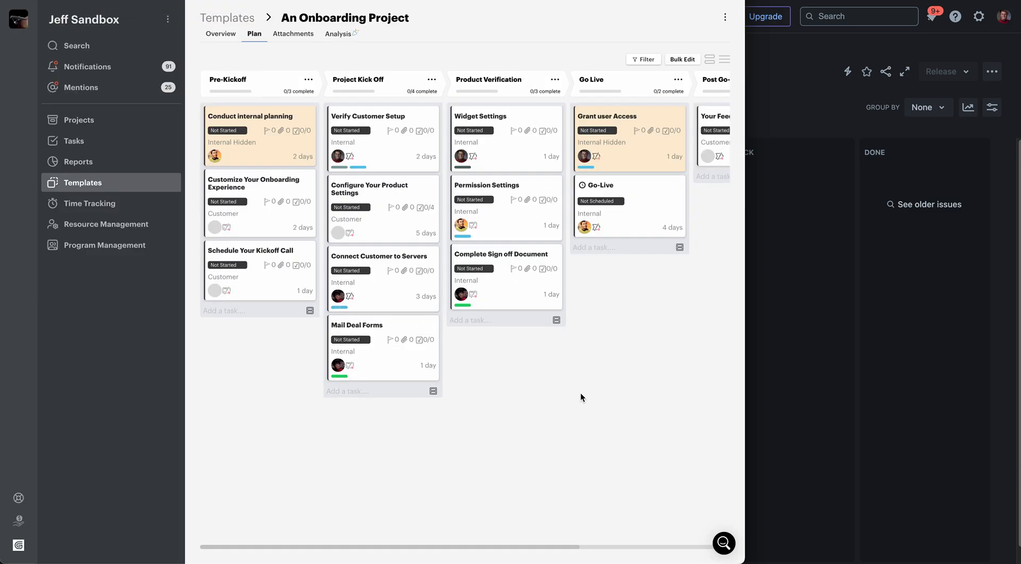
click(769, 393)
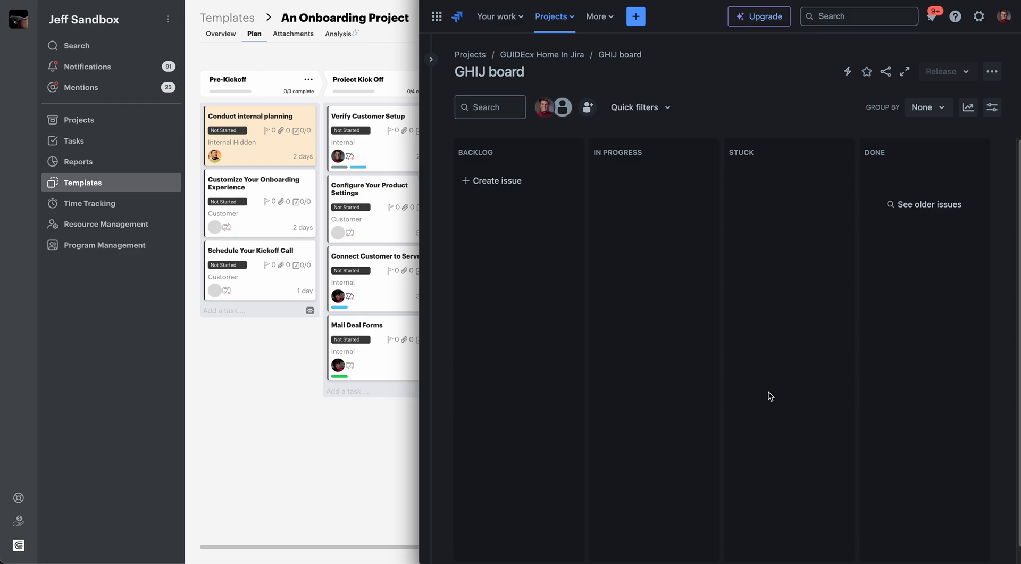
click(248, 346)
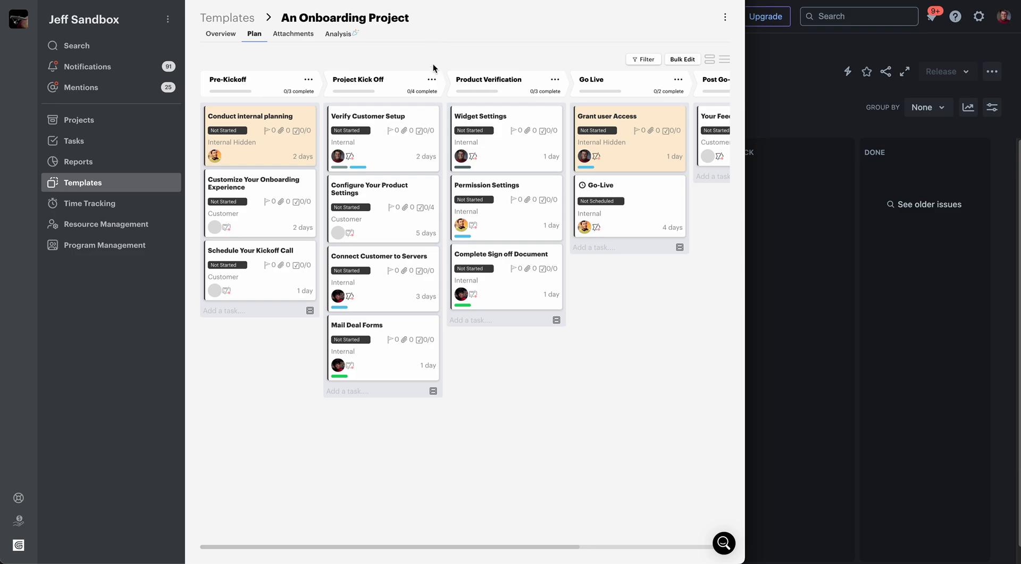
Examine the Sync with Jira setting of the Verify Customer Setup template task, and leave the task without saving
click(340, 117)
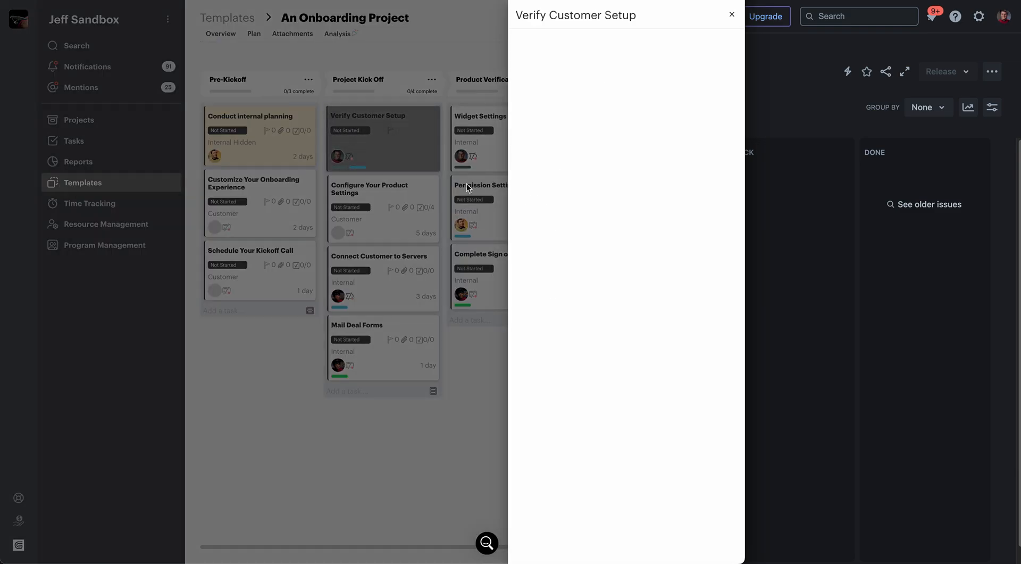
scroll(527, 240, down, 3)
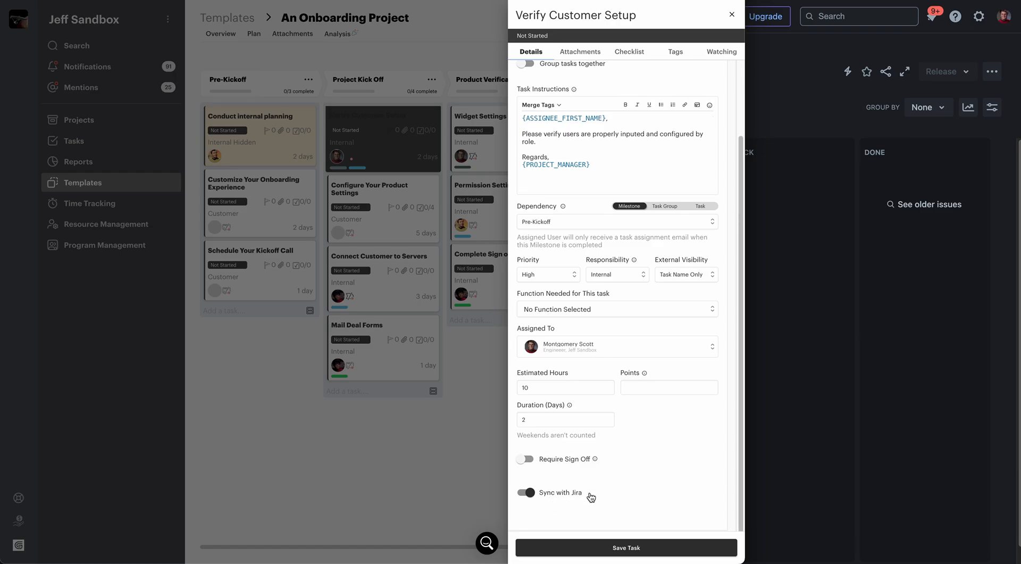
click(732, 16)
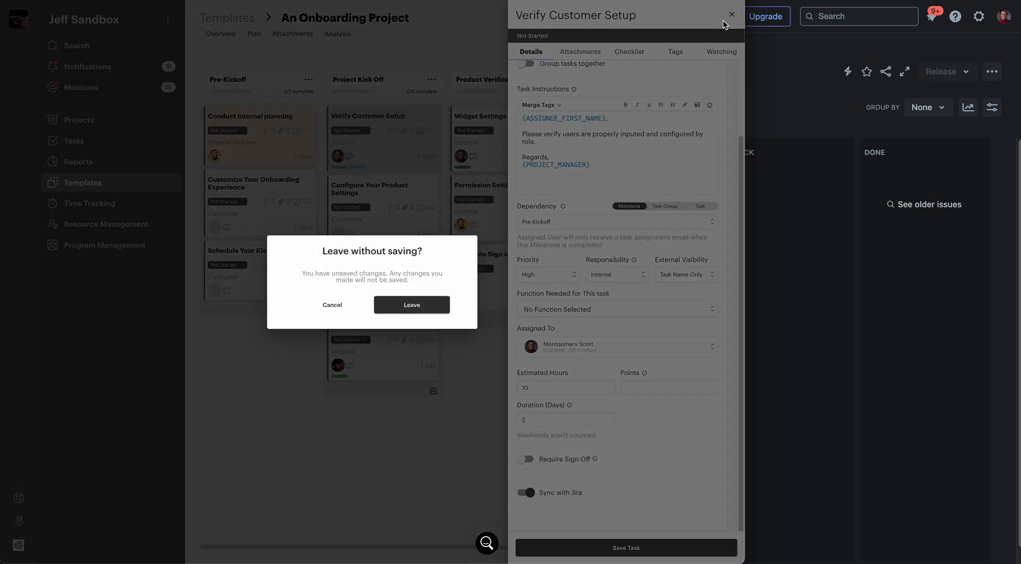
click(390, 307)
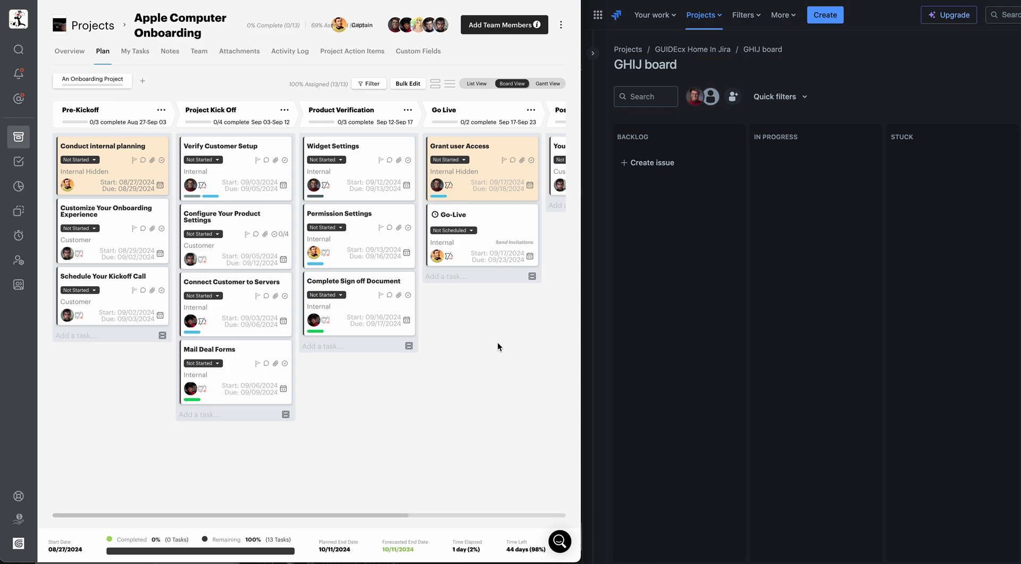
Edit the Apple Computer Onboarding project and set its Jira Sync Mode to "Sync to single Jira Project (also create Epic)"
click(561, 27)
click(532, 67)
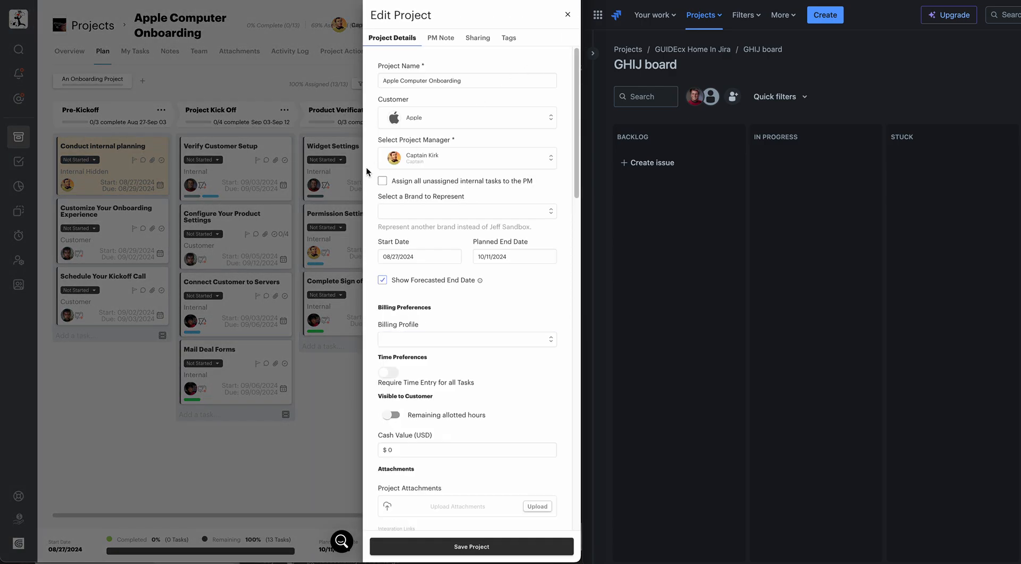
scroll(365, 167, down, 5)
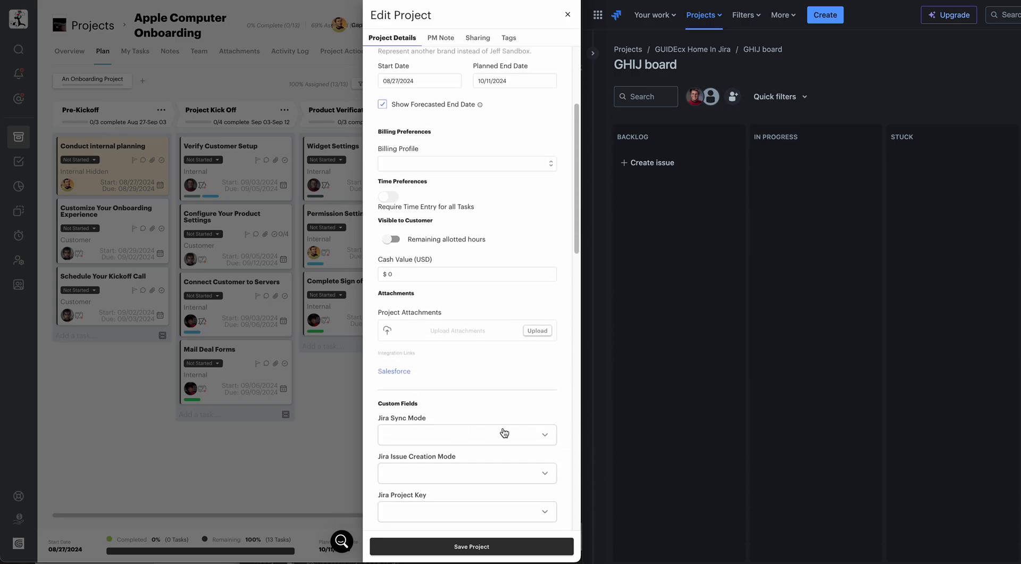
click(542, 437)
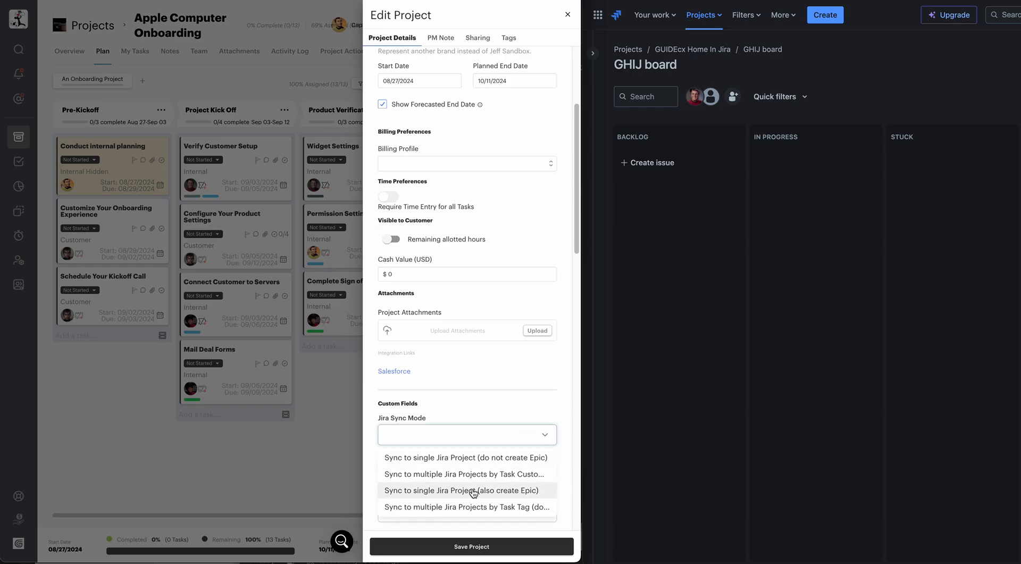
click(531, 490)
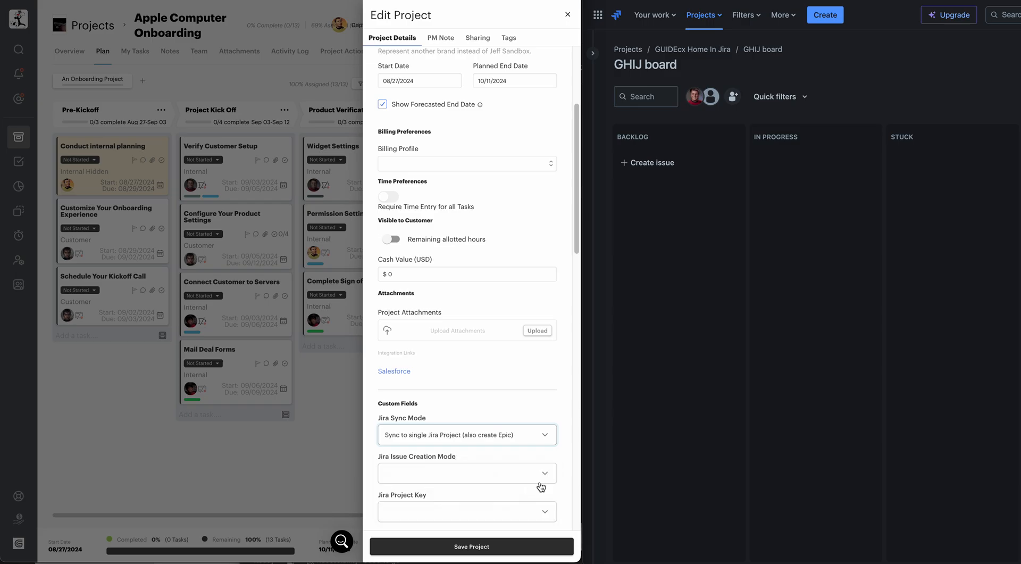
Set Jira Issue Creation Mode to "Create issues immediately" and Jira Project Key to GHIJ, and save the project
click(547, 473)
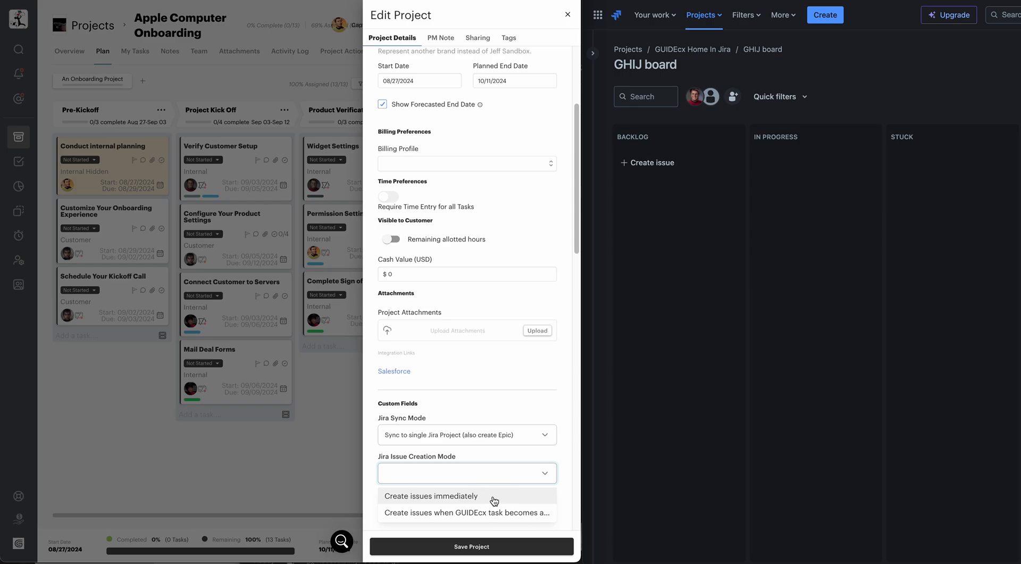
click(495, 501)
click(539, 511)
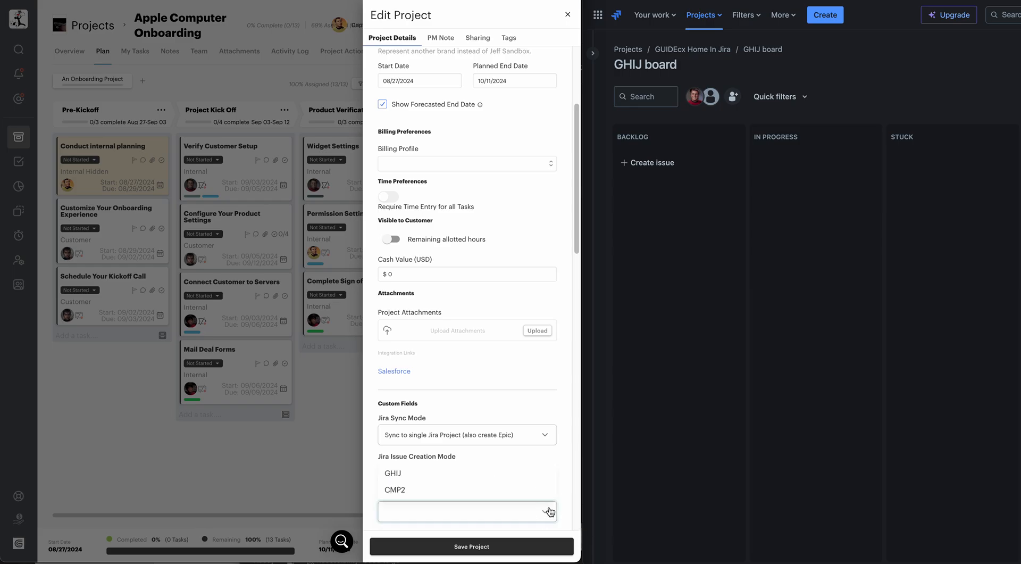
click(394, 475)
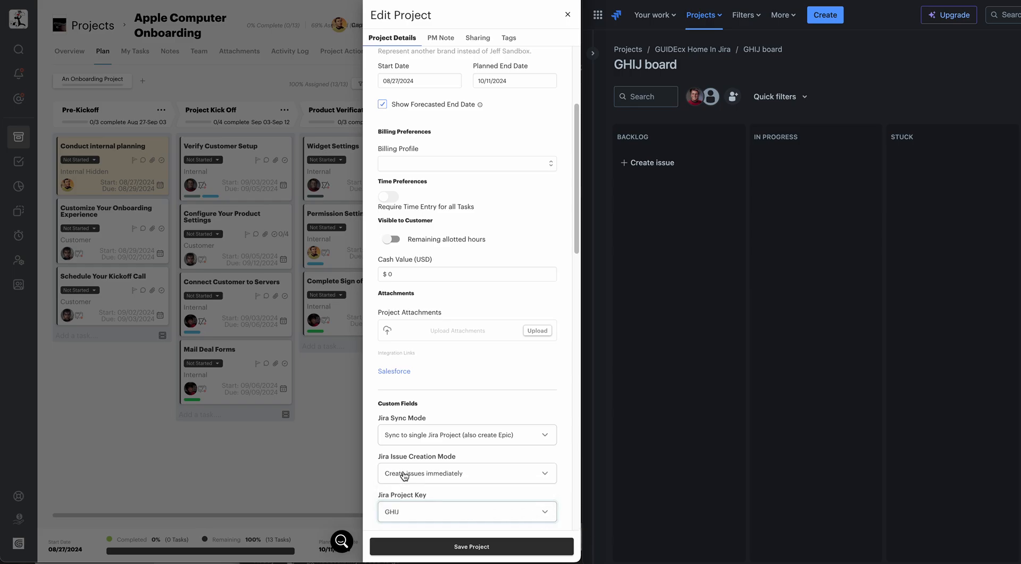
click(503, 547)
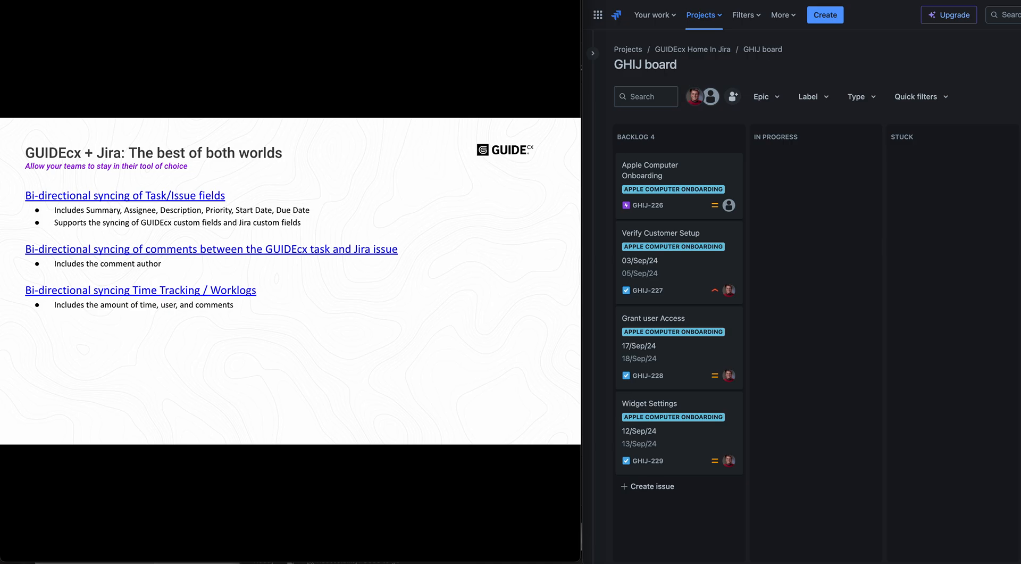
Return from the slides to GUIDEcx and examine the Apple Computer Onboarding epic's child issues and details in Jira
click(155, 0)
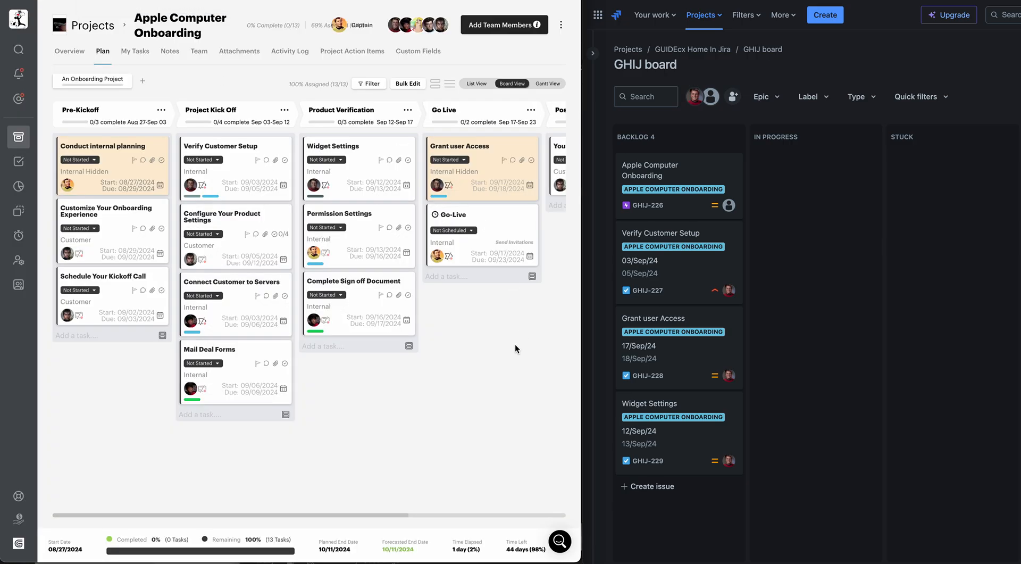
click(640, 172)
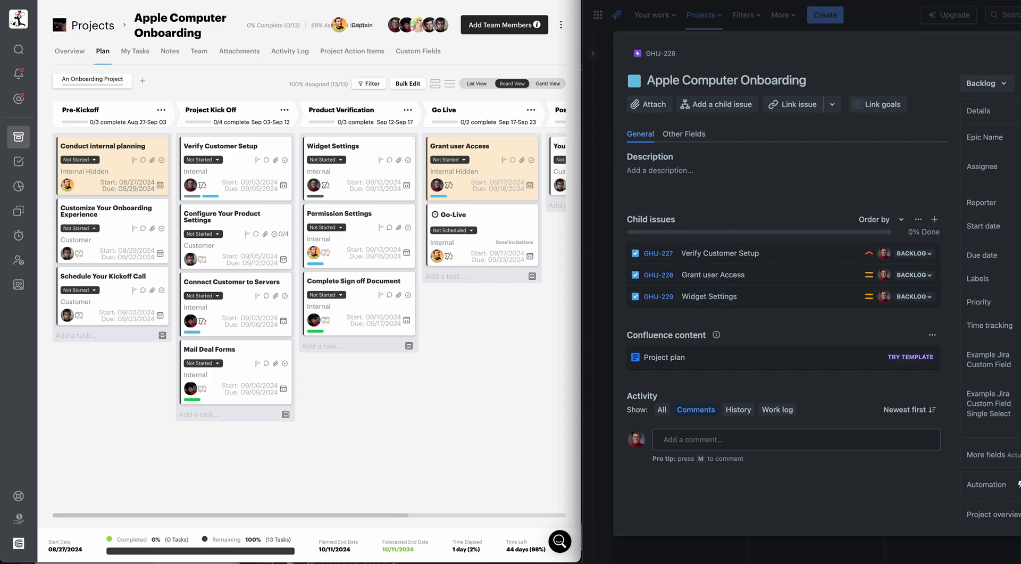
drag(744, 1, 599, 1)
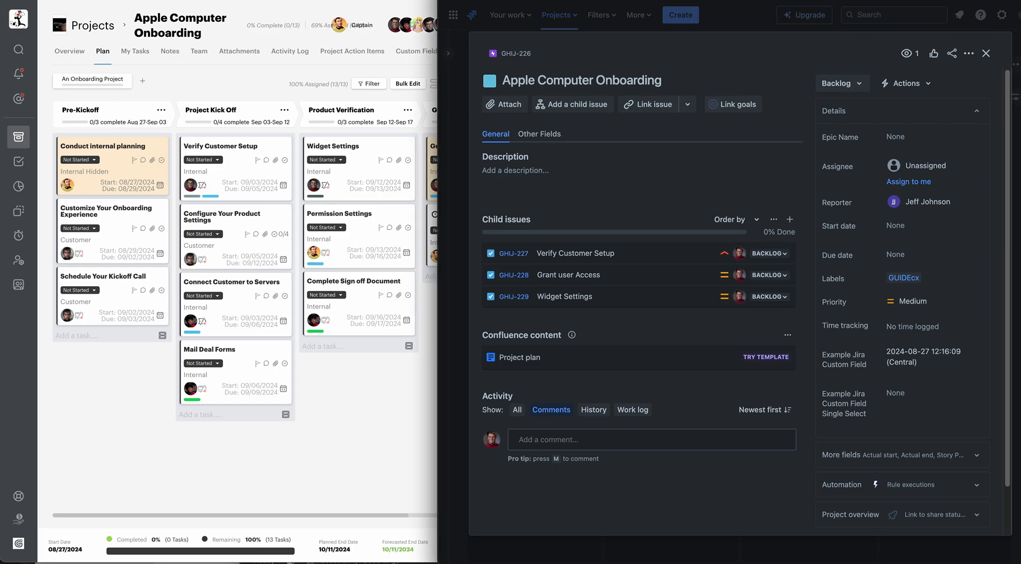
click(986, 53)
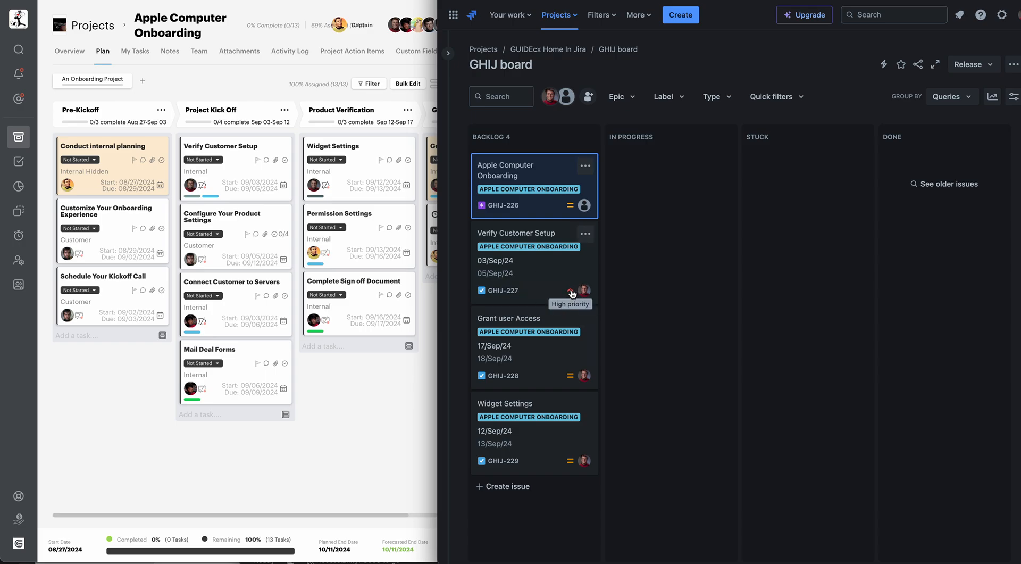
Add the comment "We are working on this now!" to the Verify Customer Setup issue in Jira
click(541, 268)
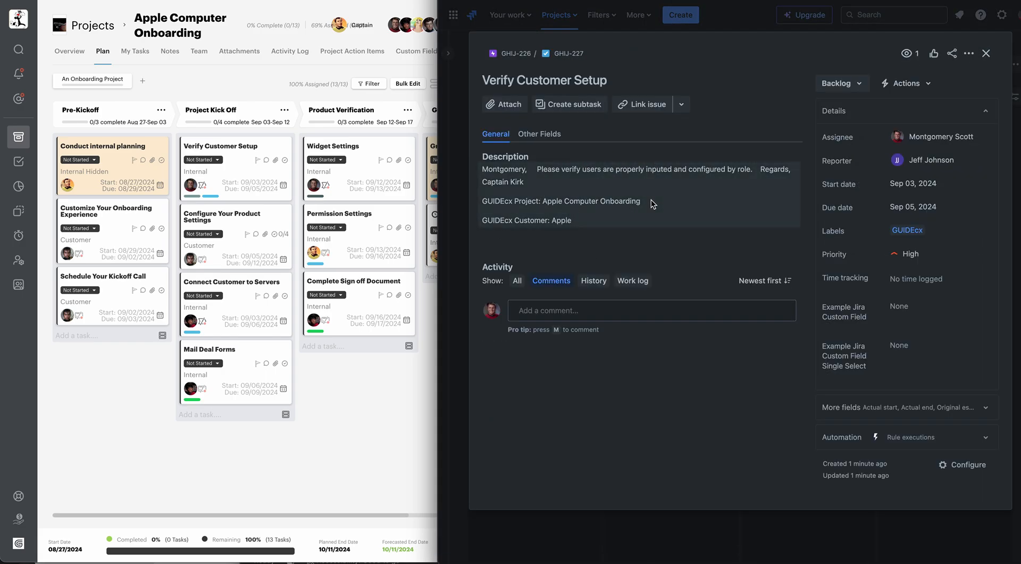
click(556, 309)
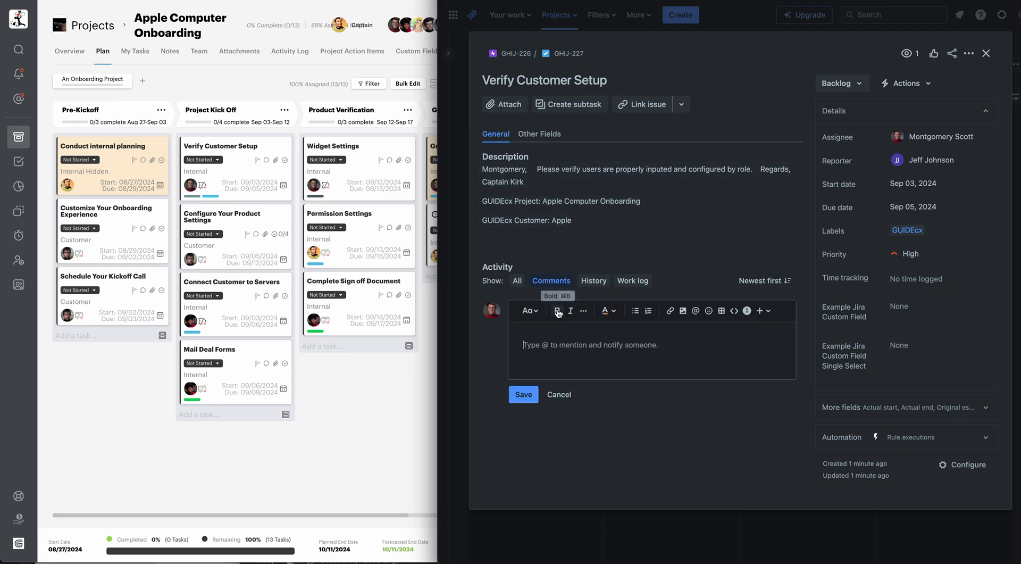
text(We are )
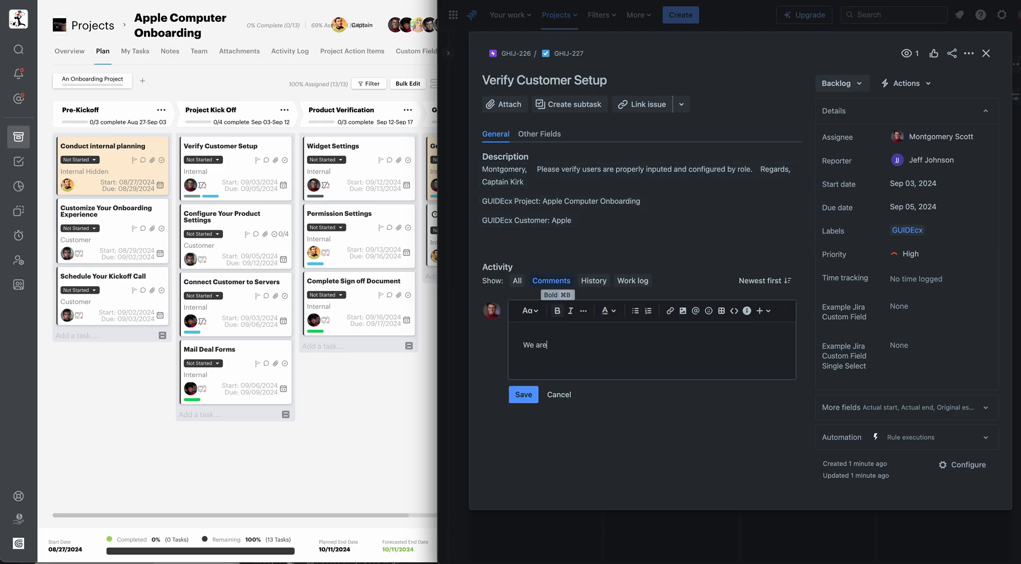
text(working on this now!)
click(527, 394)
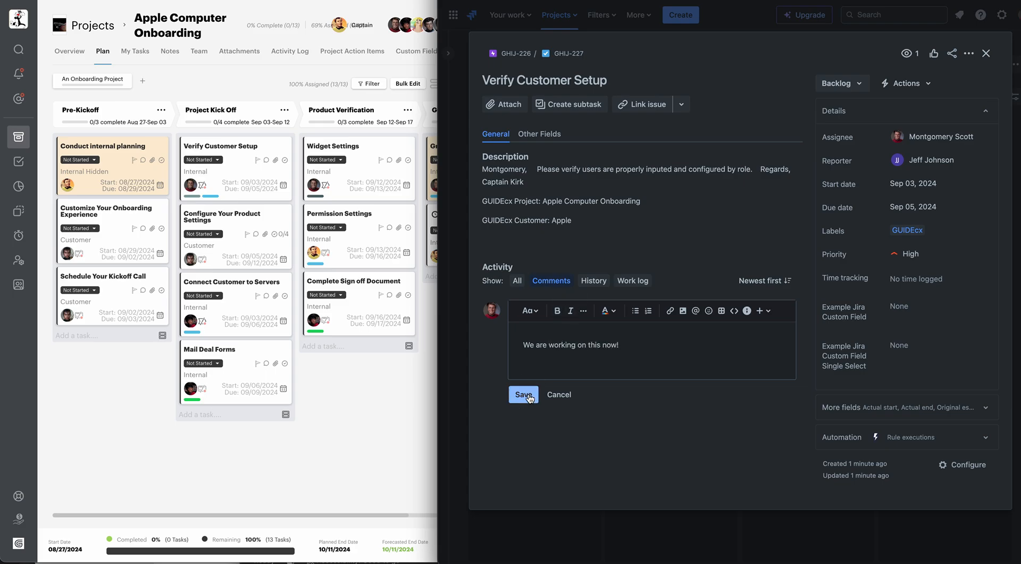
Log 1h of work on the Verify Customer Setup issue with the description "Customer configuration completed"
click(630, 284)
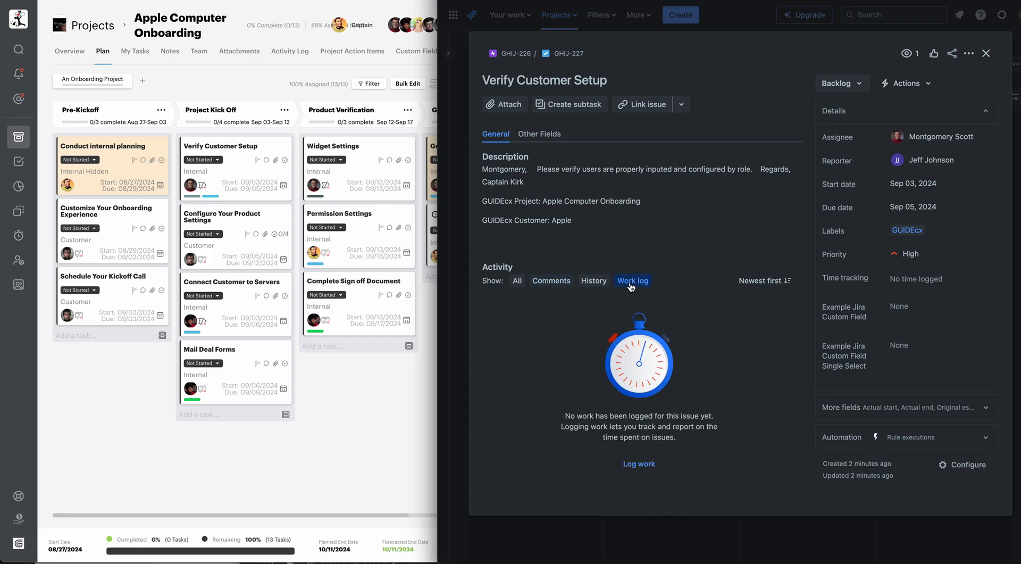
click(633, 464)
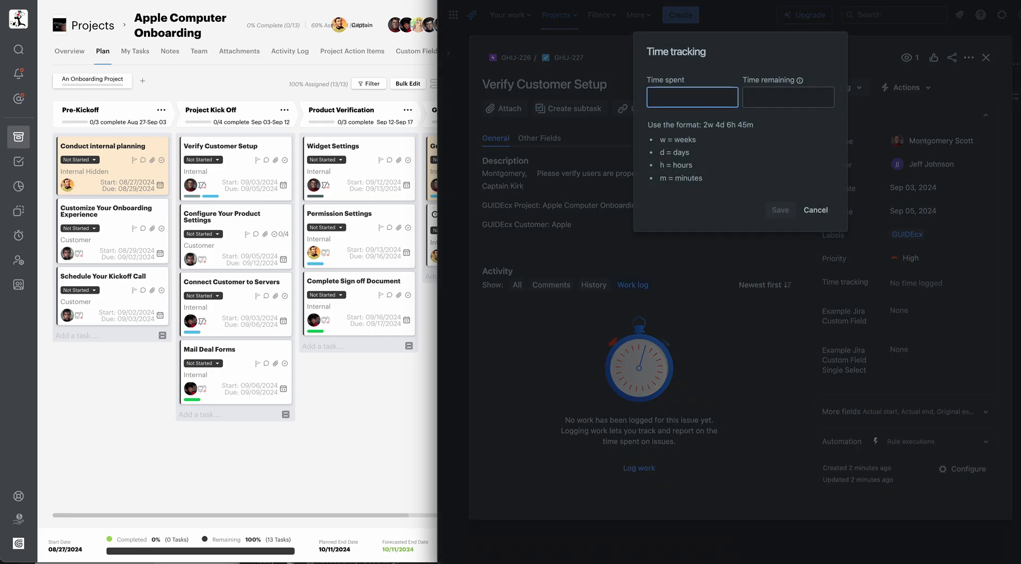
text(1h)
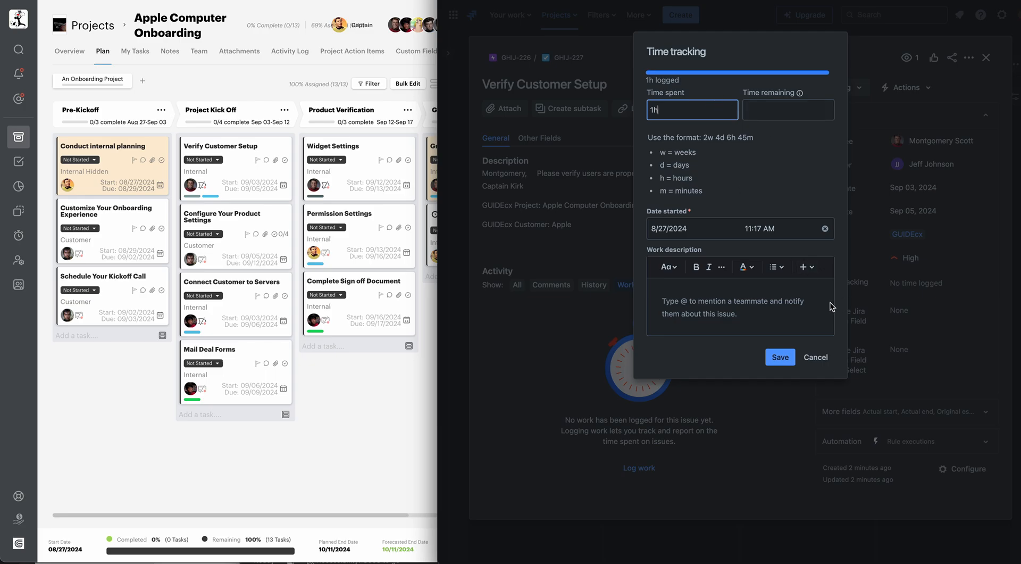
click(707, 297)
text(C)
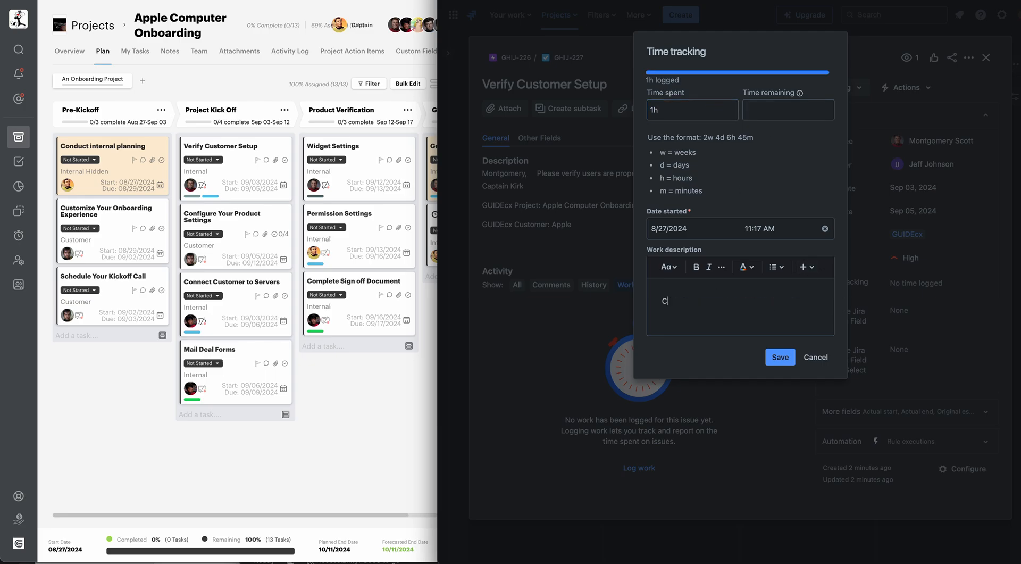
text(ustomer configuration completed)
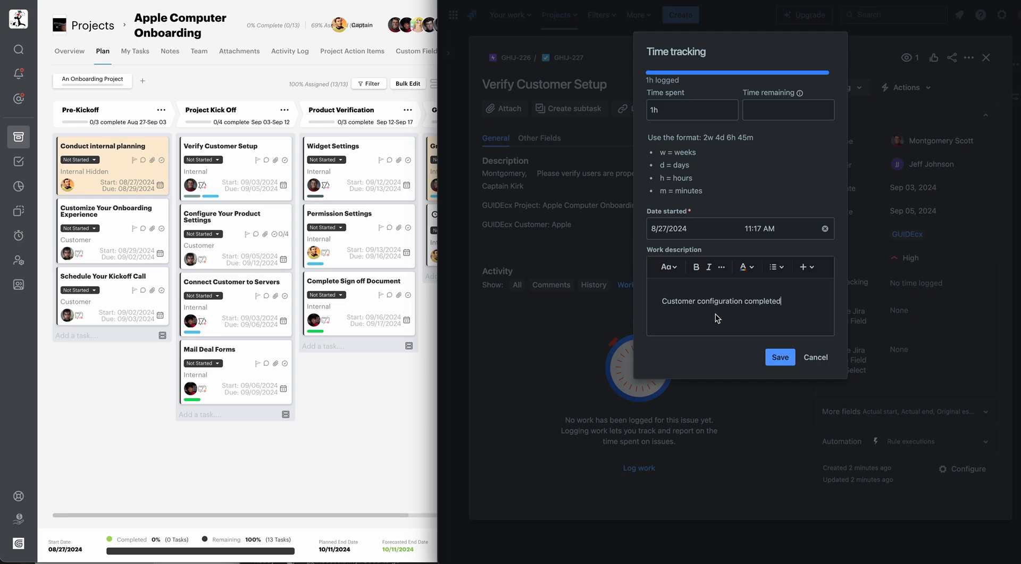
click(780, 358)
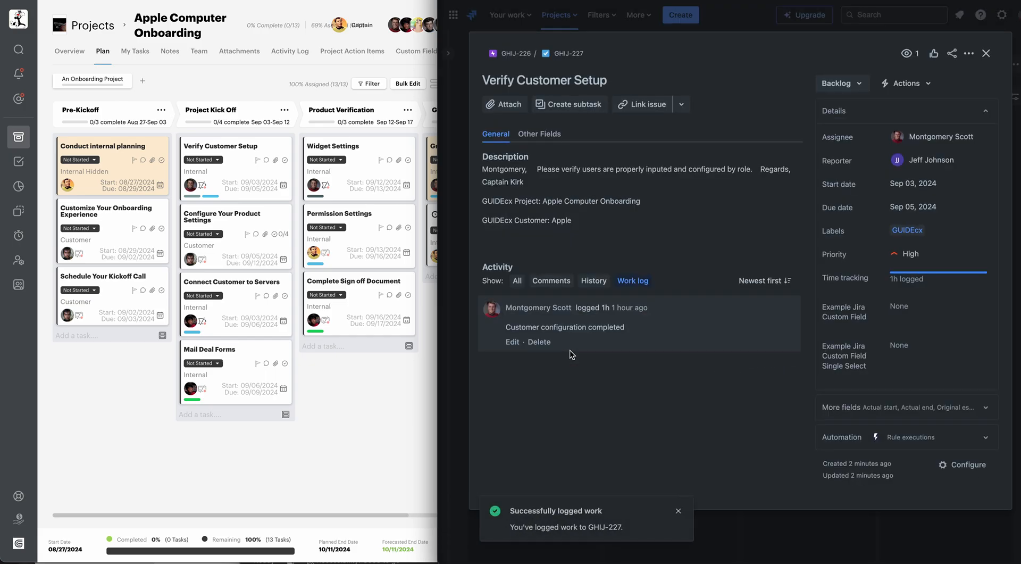
Close the issue details and move the Verify Customer Setup card from Backlog to In Progress
click(986, 54)
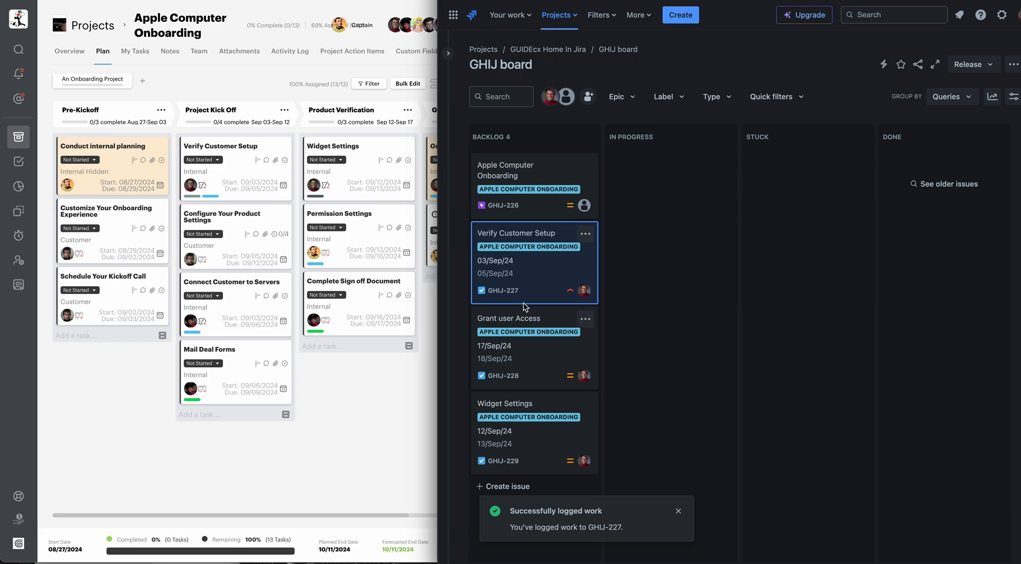
click(545, 276)
drag(545, 275, 634, 266)
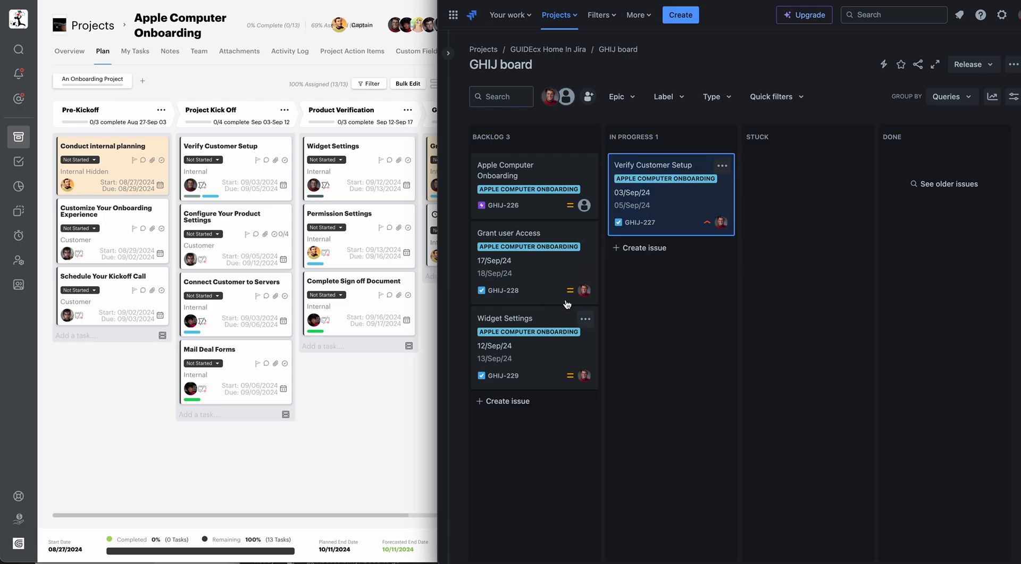
Switch to GUIDEcx and add the internal note "Thank You!" to the Verify Customer Setup task
click(355, 417)
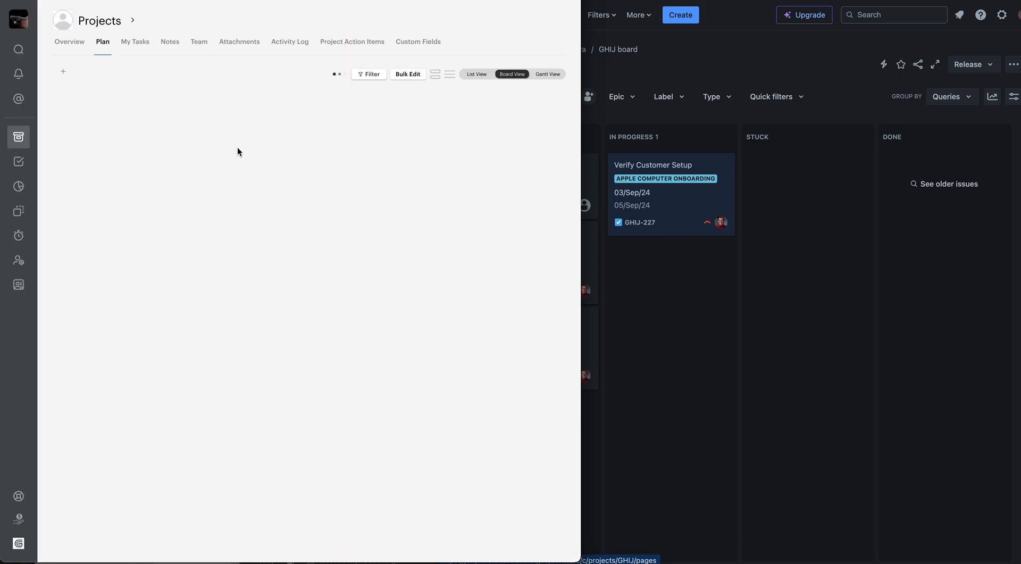
click(237, 145)
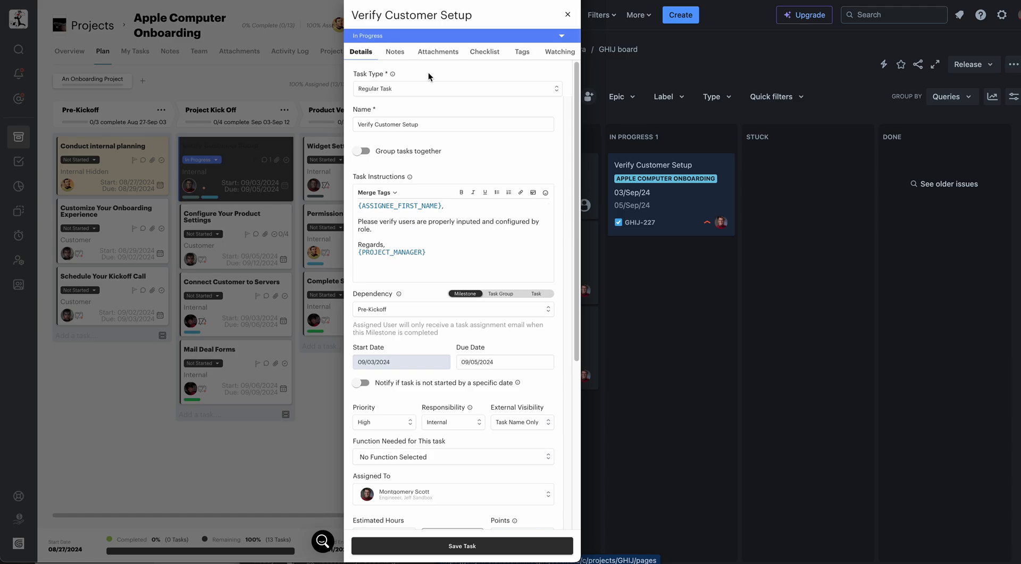
click(401, 52)
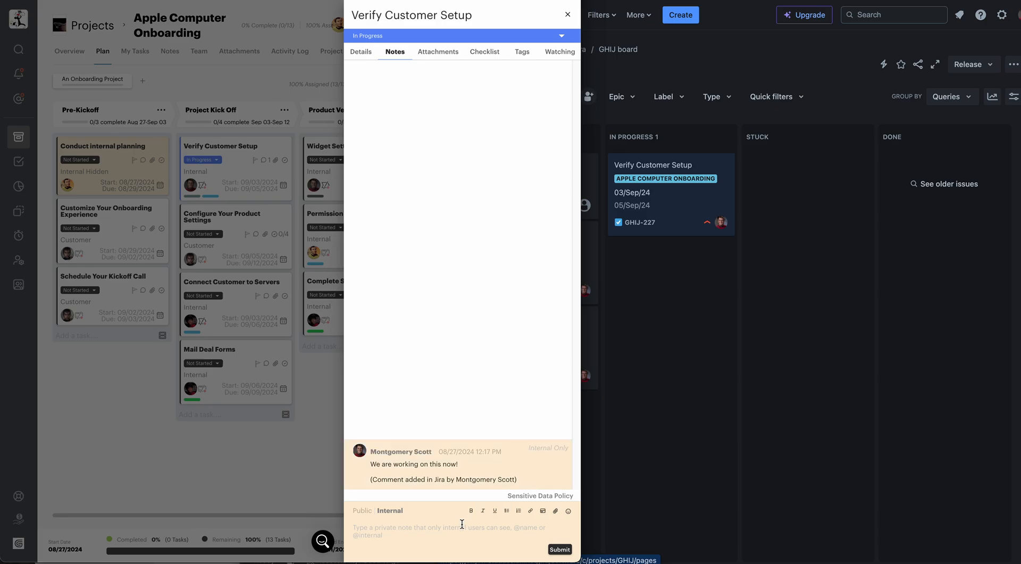
click(442, 525)
text(Thank You!)
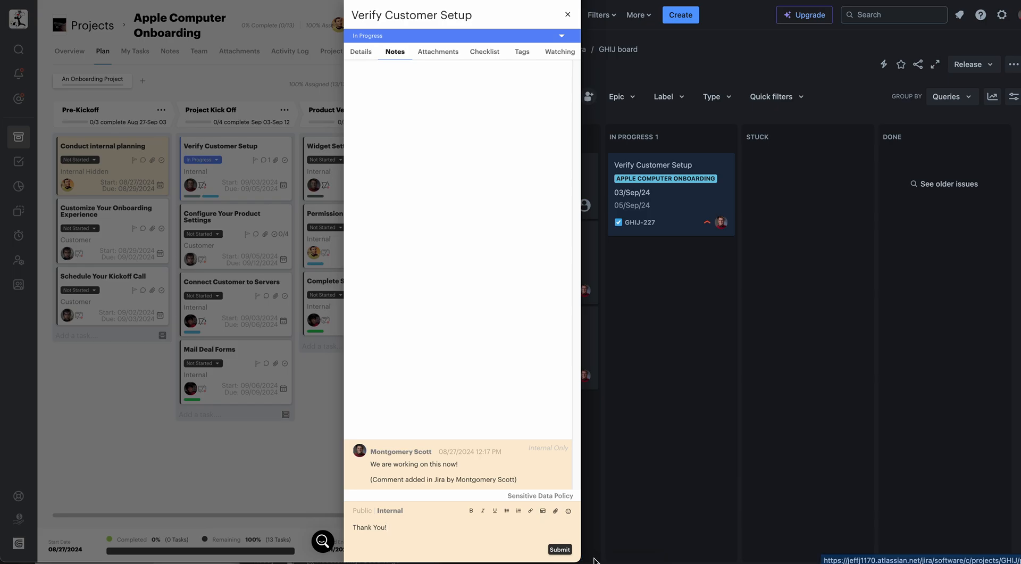
click(559, 549)
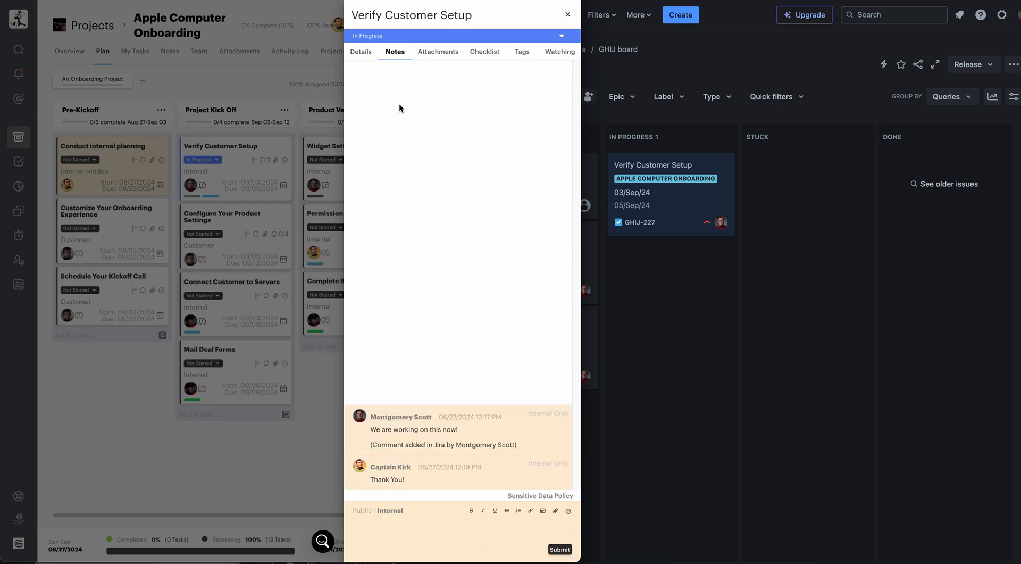
Examine the time entry and its comment in the Verify Customer Setup task's details, closing the entry unchanged
click(360, 53)
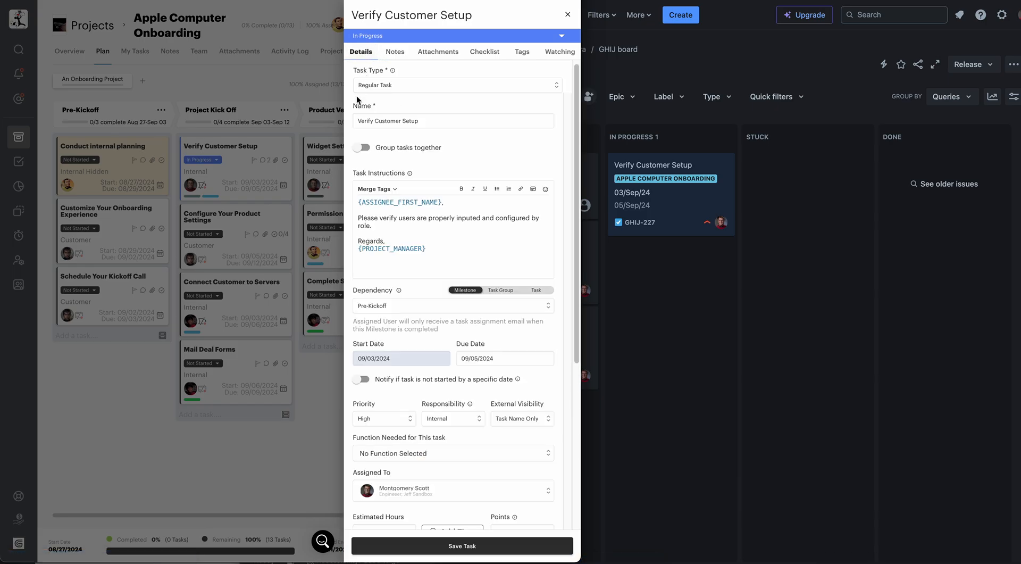
scroll(356, 94, down, 3)
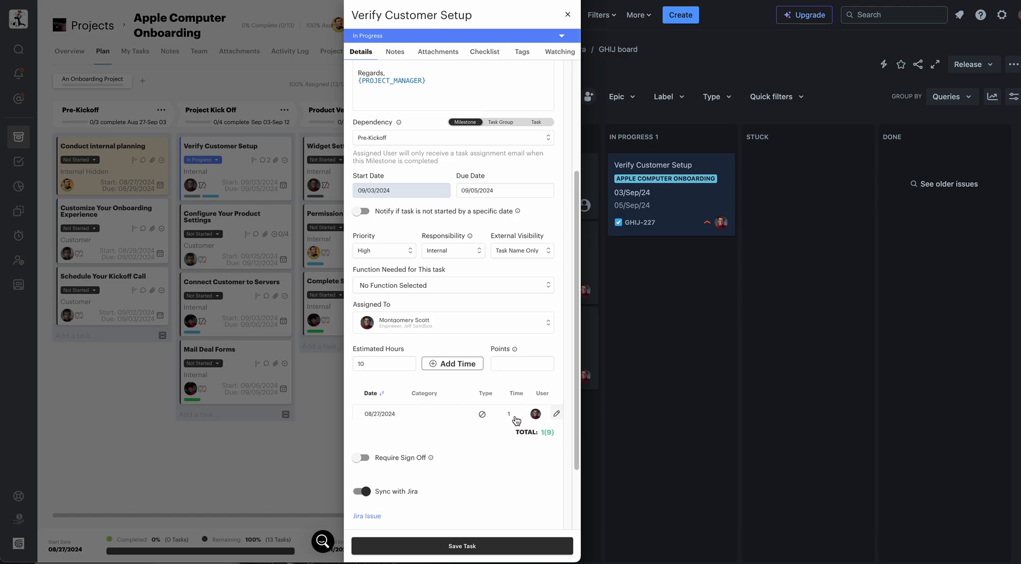
click(556, 418)
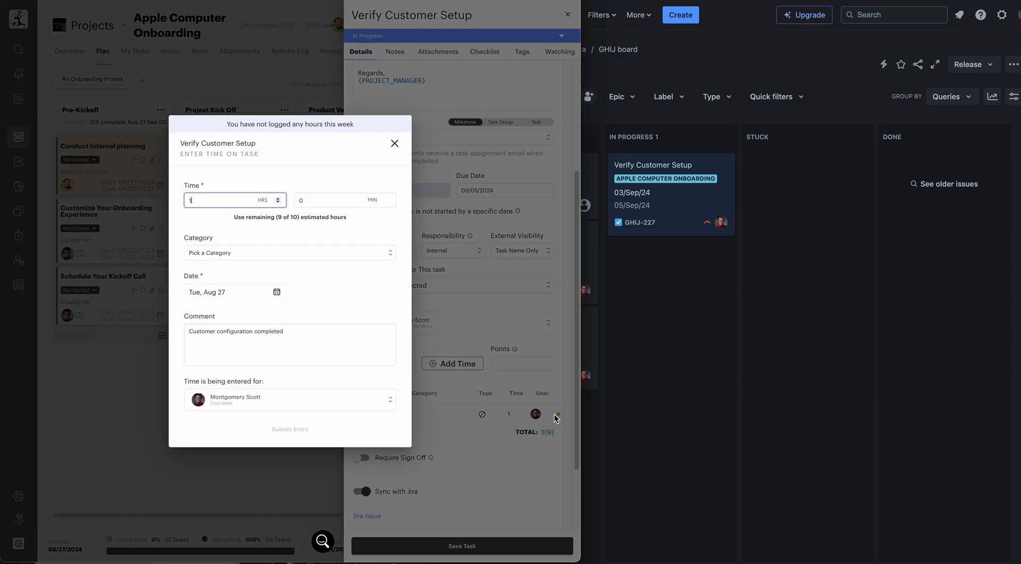
click(195, 333)
drag(195, 333, 290, 333)
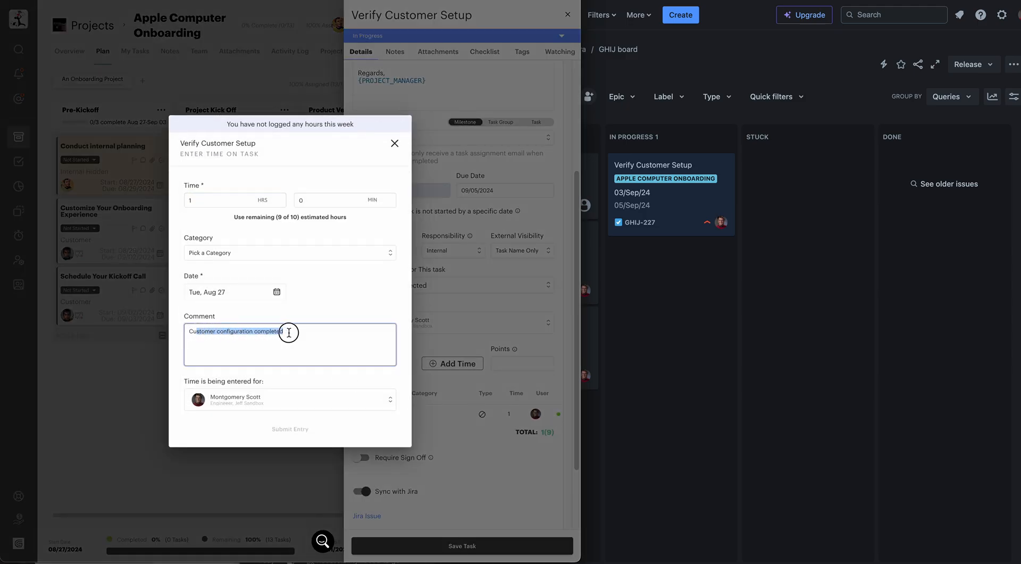
click(291, 332)
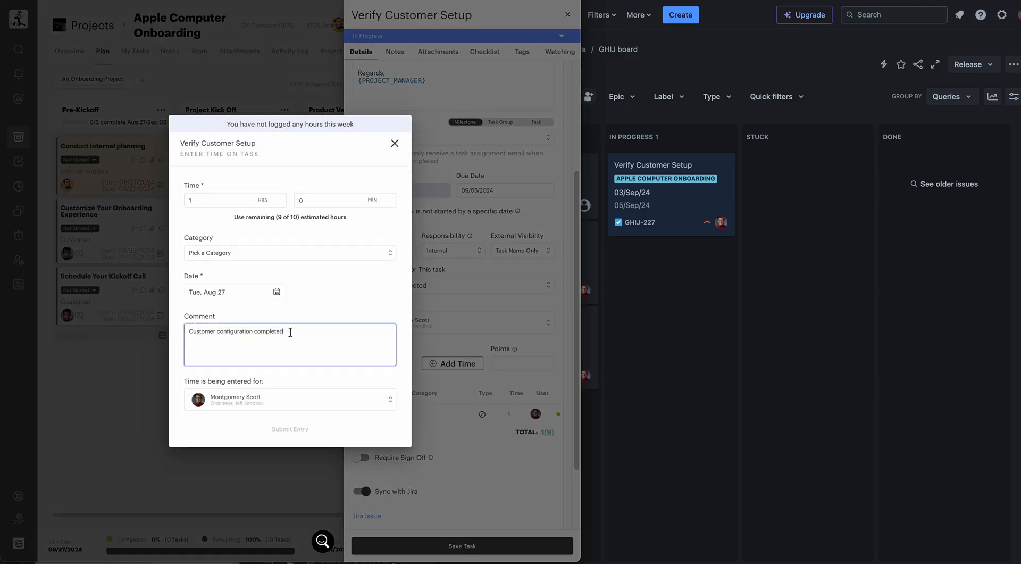
click(395, 144)
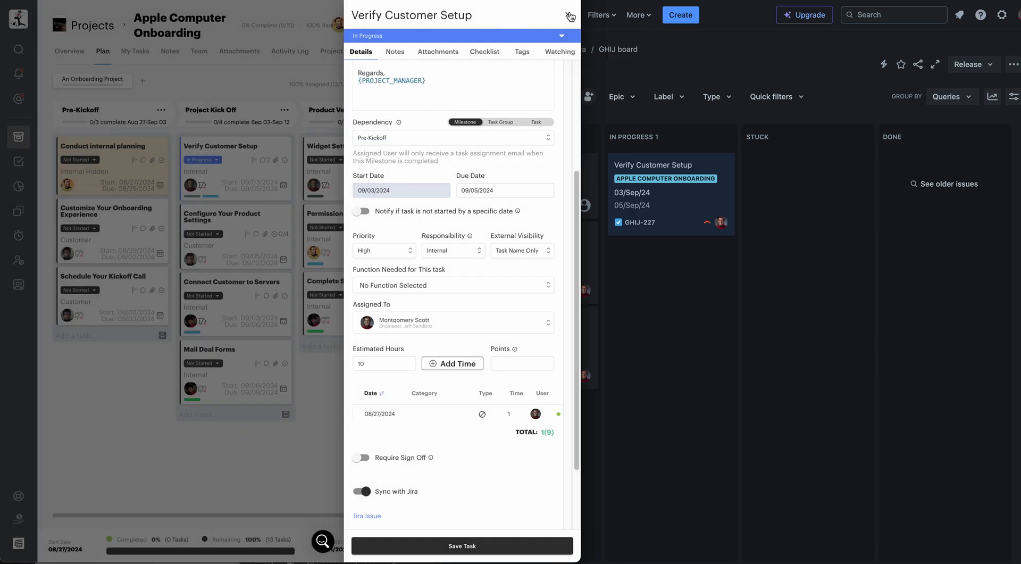
Check the Verify Customer Setup task's Jira issue link and close the task without saving
scroll(479, 197, down, 3)
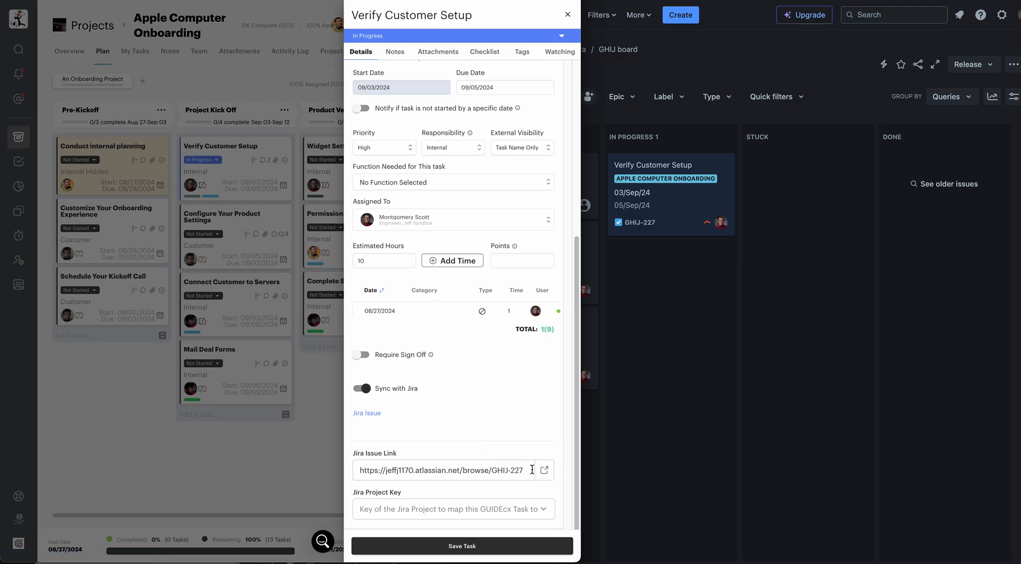
click(544, 470)
click(568, 16)
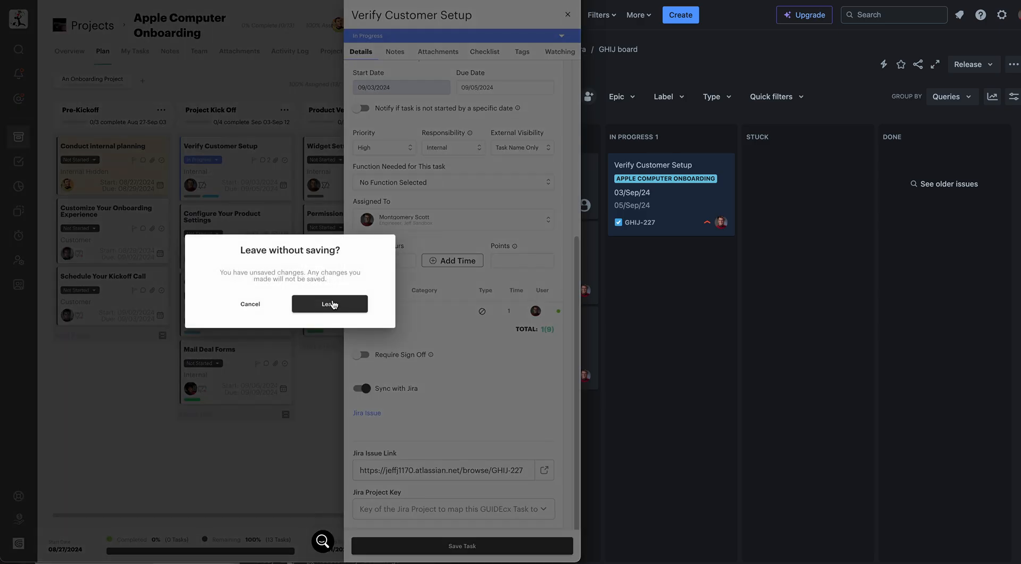
click(329, 304)
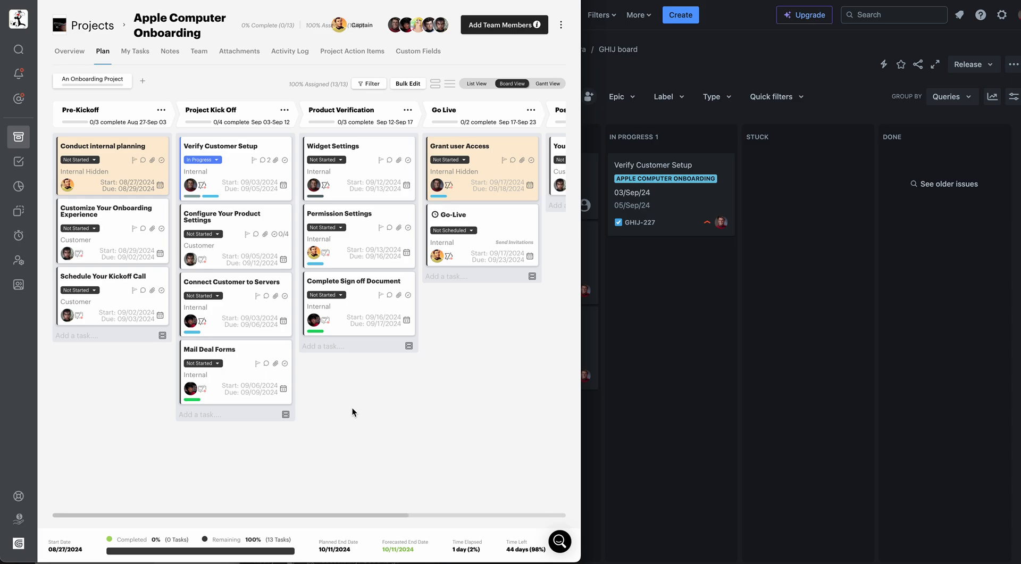
Start a new Product Verification task named "Ad Hoc Customer Issue" and assign it to the engineer on the project team
click(327, 347)
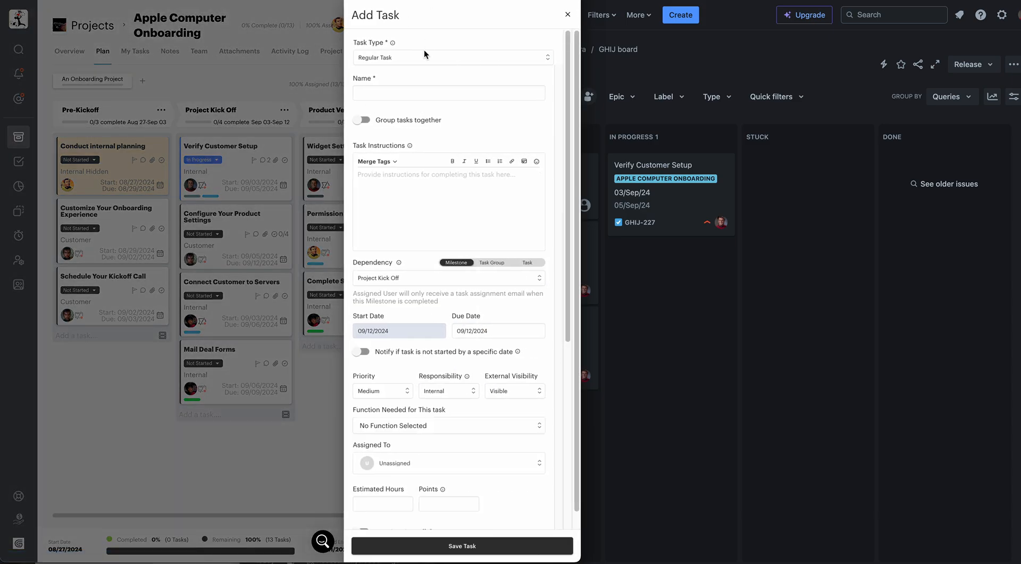
click(460, 93)
text(Ad Hoc Customer Issue)
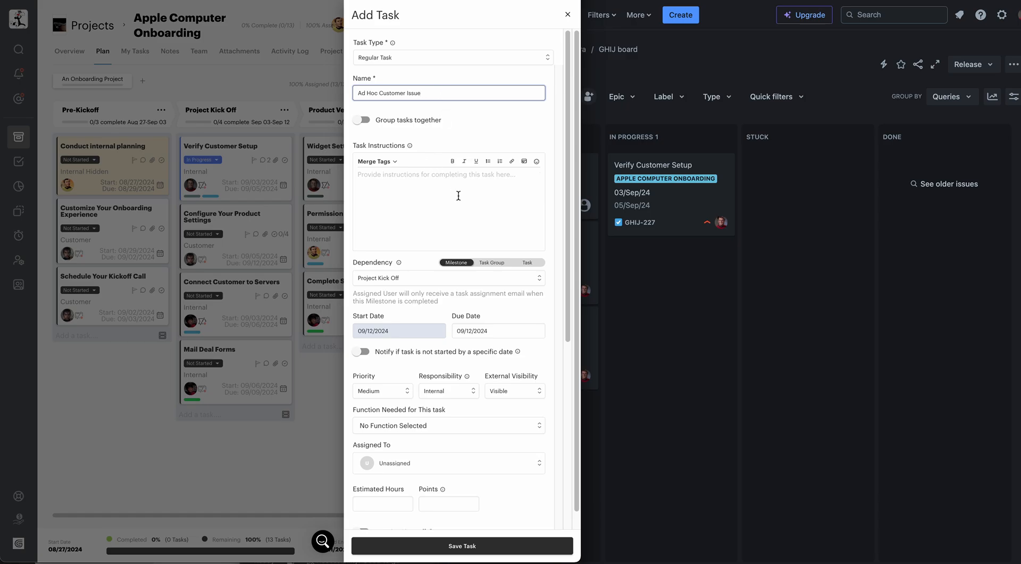
click(402, 465)
scroll(425, 467, down, 5)
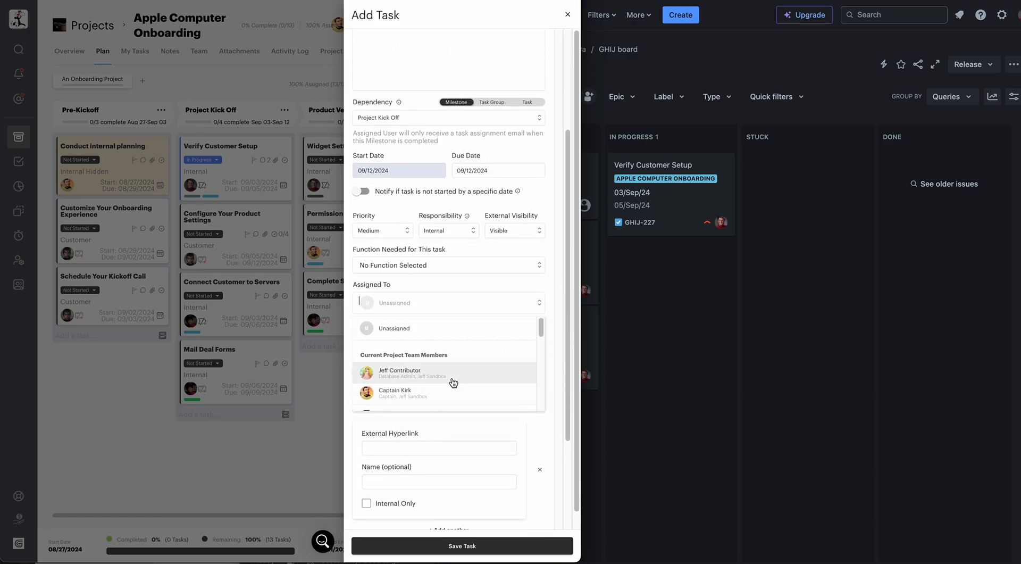
scroll(454, 380, down, 3)
click(446, 368)
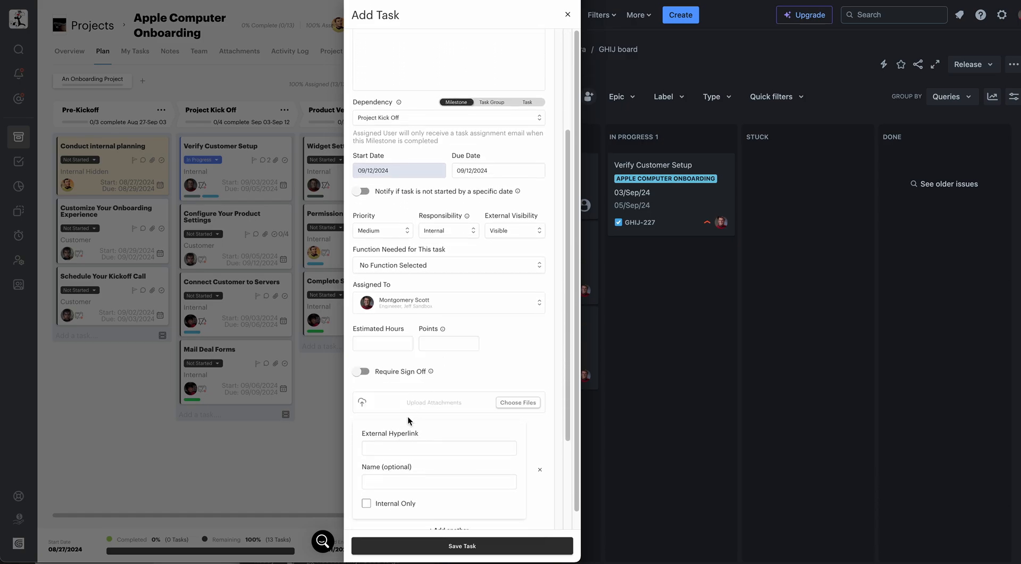
Enable Sync with Jira for the new Ad Hoc Customer Issue task and save it
scroll(407, 416, down, 4)
click(372, 405)
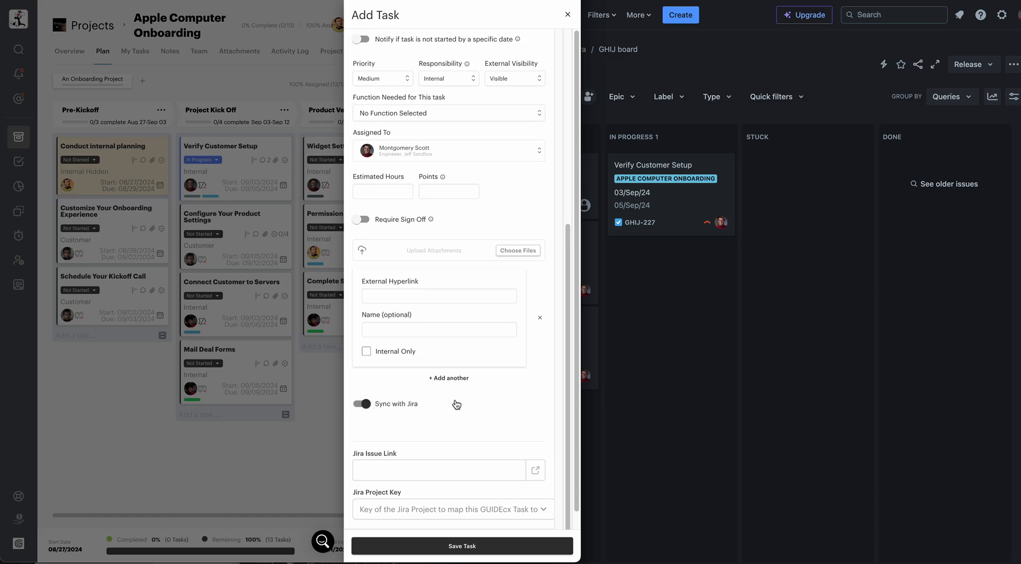
click(467, 547)
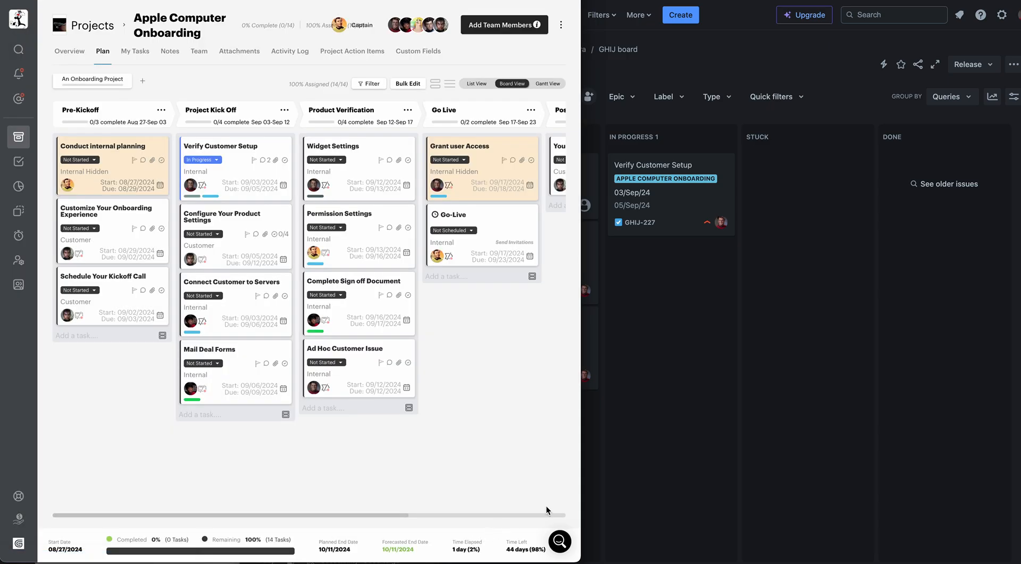
Switch to the Jira board, move the Ad Hoc Customer Issue card from Backlog to Done, and return to GUIDEcx
click(803, 376)
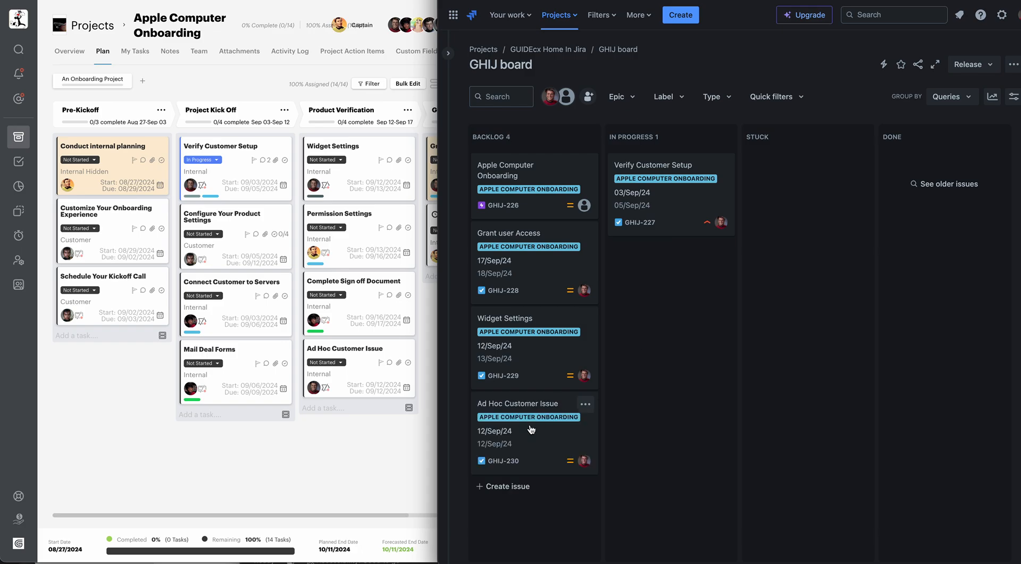
drag(531, 425, 881, 348)
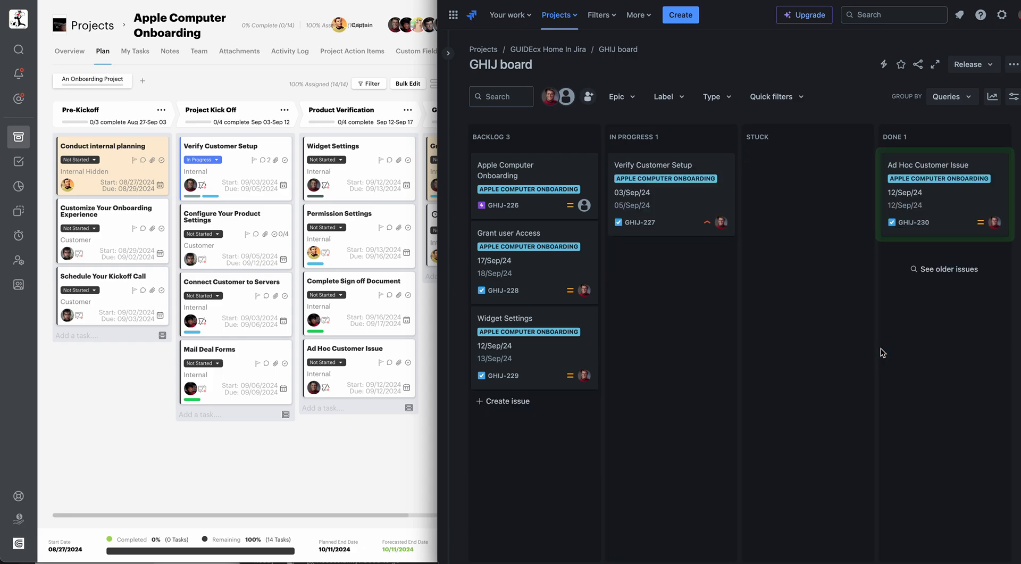
click(376, 453)
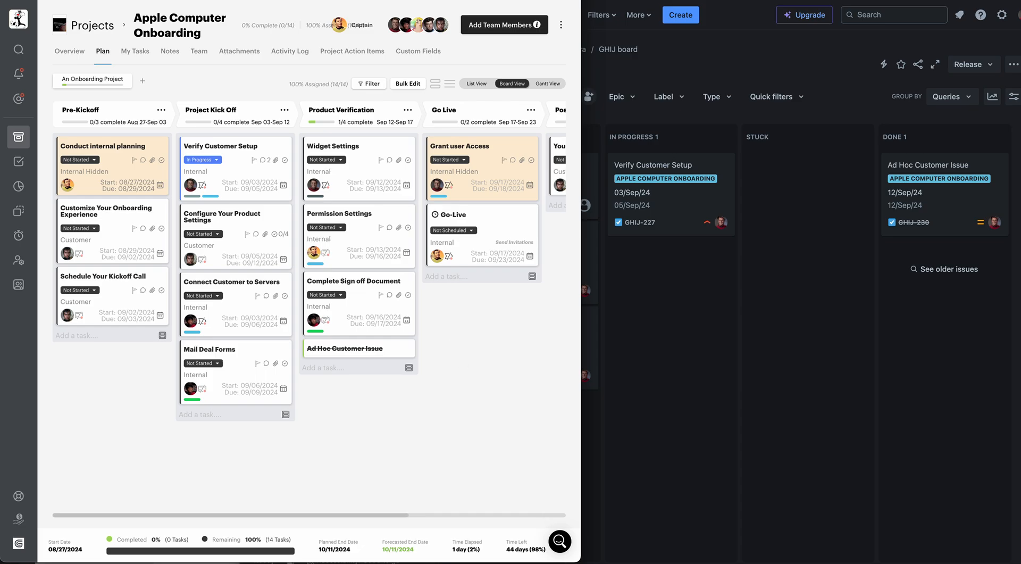
Widen the GUIDEcx window and tag the Conduct internal planning task with "Jira Project Key: GHIJ", saving the task
drag(581, 225, 933, 225)
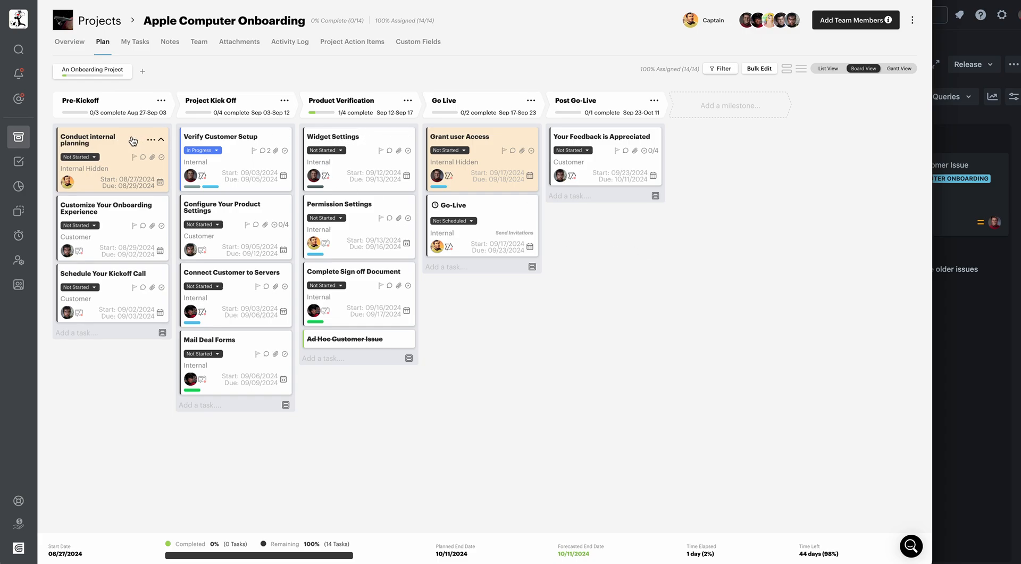
click(104, 138)
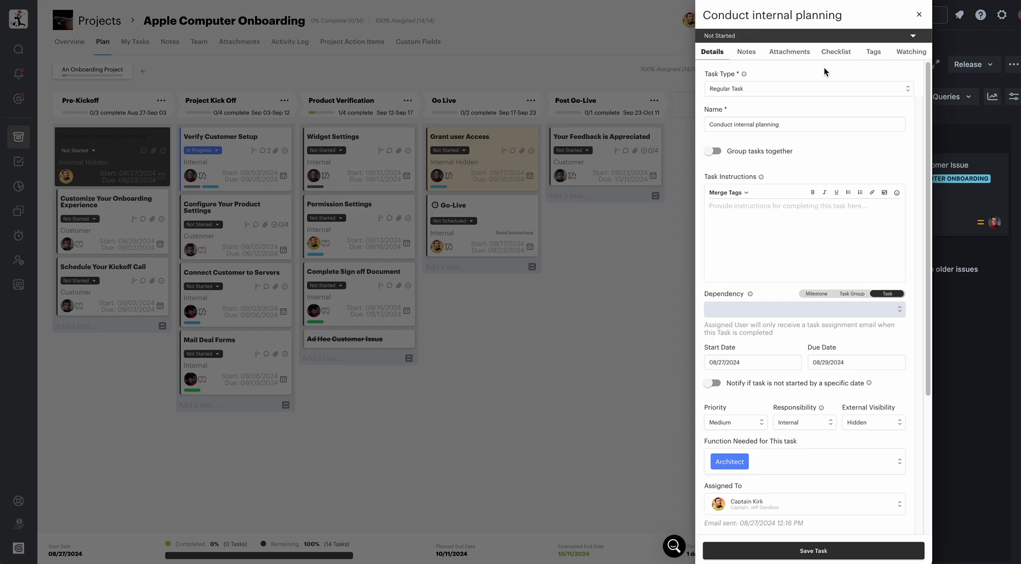
click(872, 52)
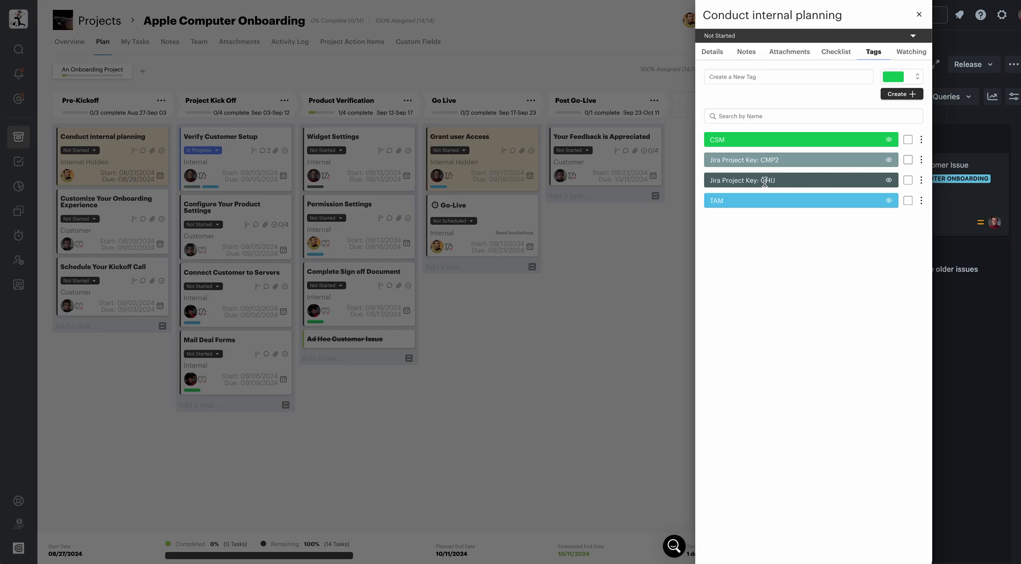
click(908, 181)
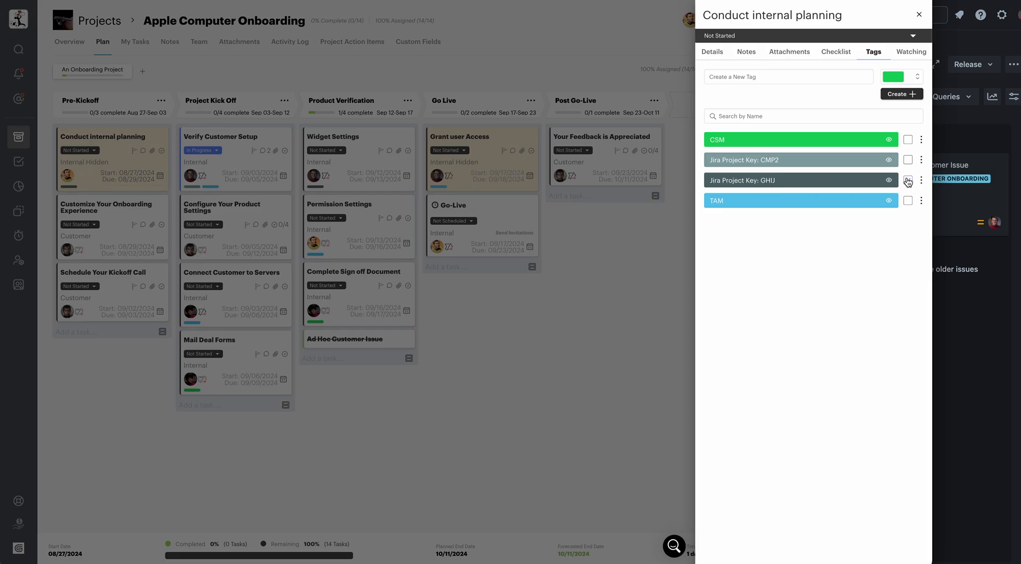
click(712, 51)
click(761, 548)
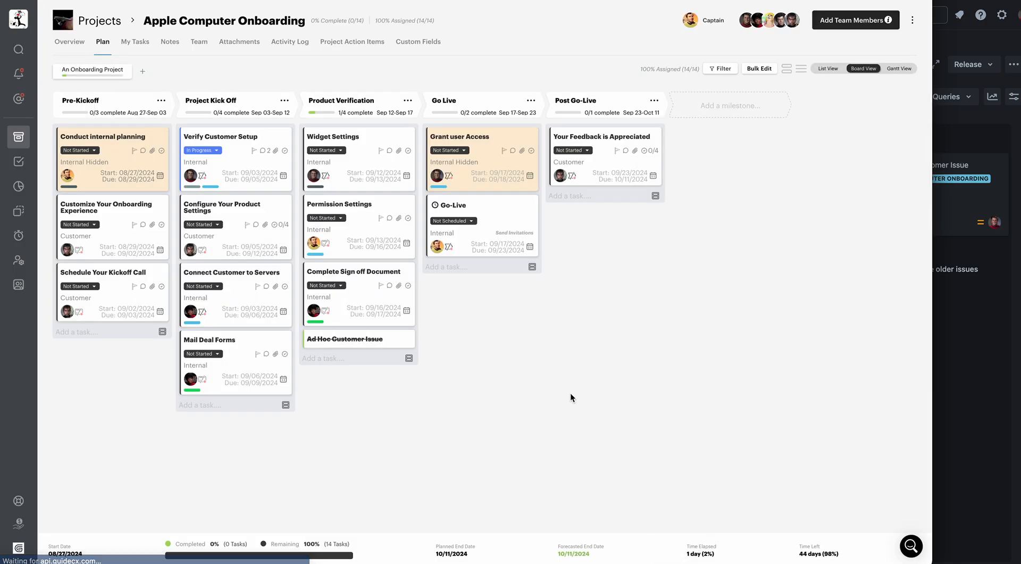
Add the "Jira Project Key: CMP2" tag to the Grant user Access task and save it
click(449, 140)
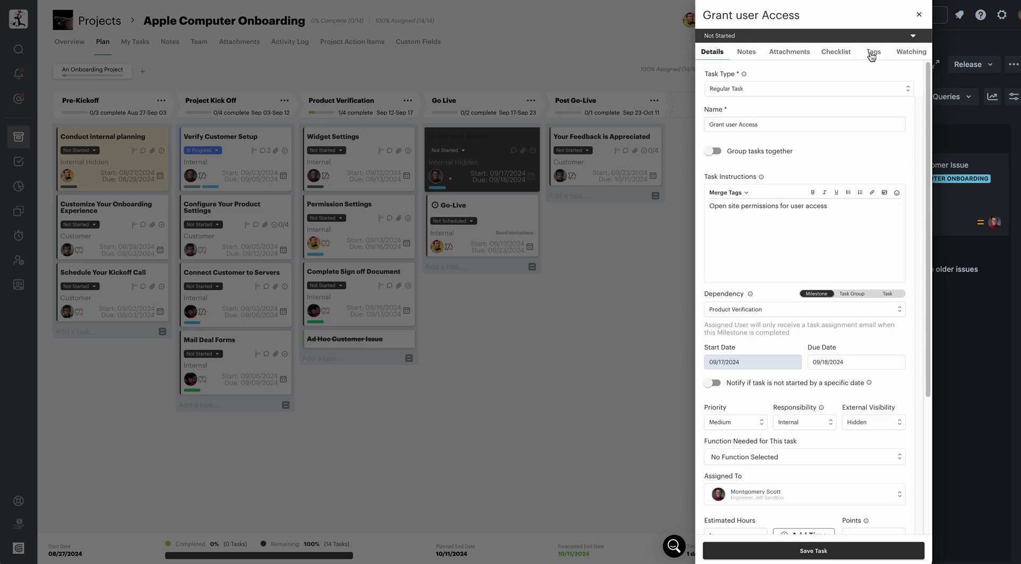
click(872, 53)
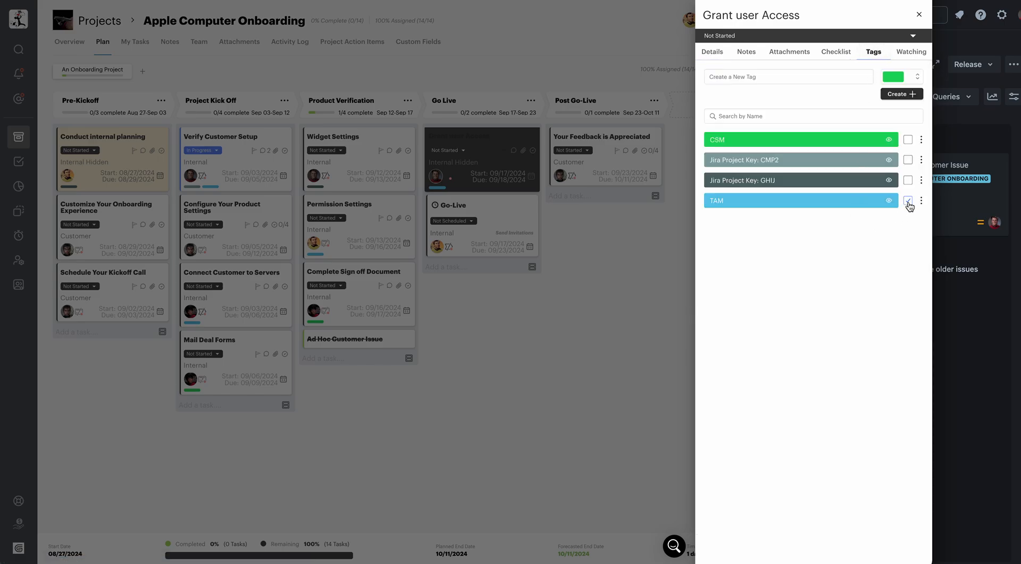
click(909, 161)
click(712, 54)
click(754, 551)
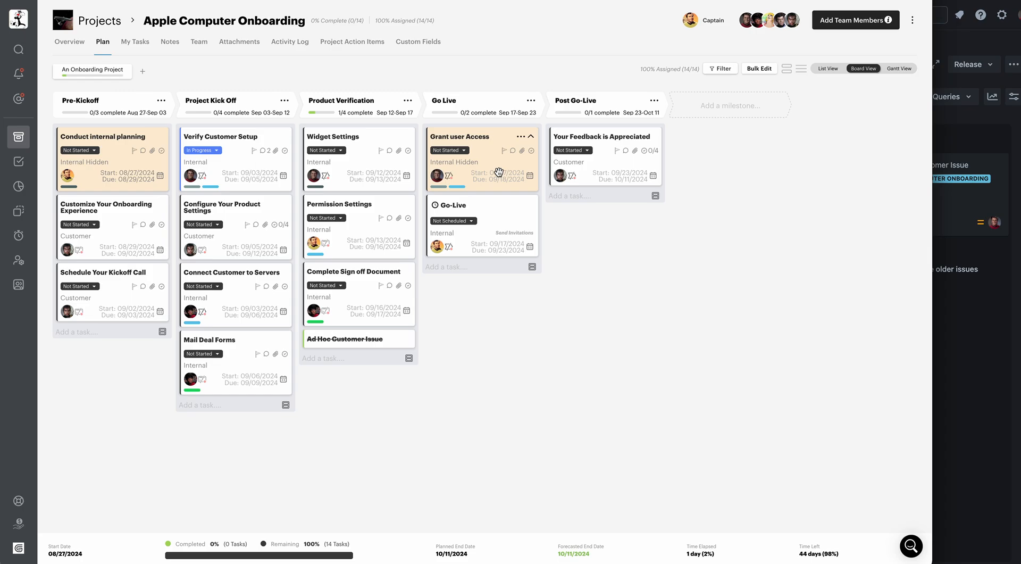
Save the Grant user Access task with its Jira Project Key field set to CMP2, and switch back to the slides
click(478, 140)
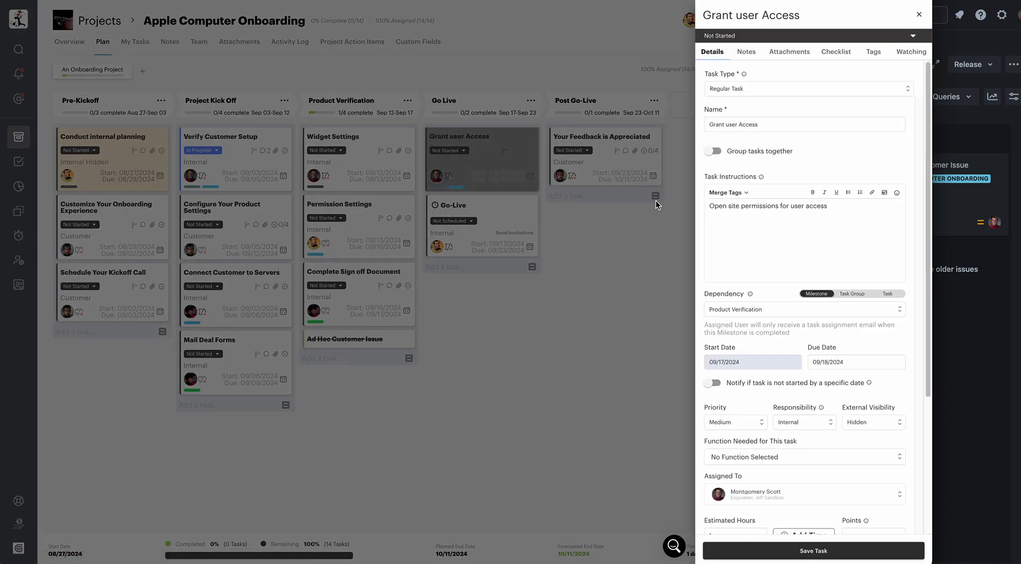
scroll(700, 202, down, 4)
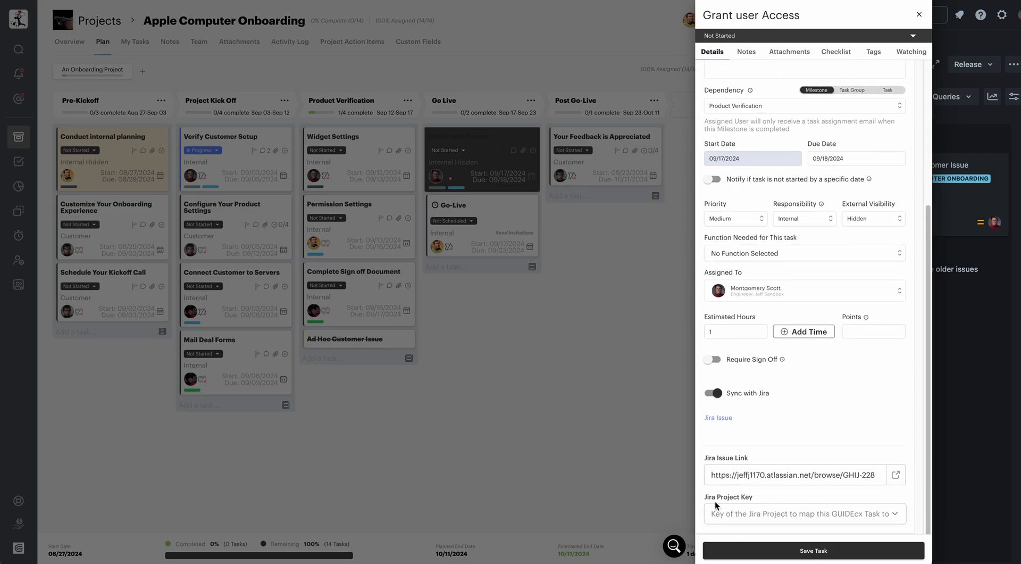
click(870, 512)
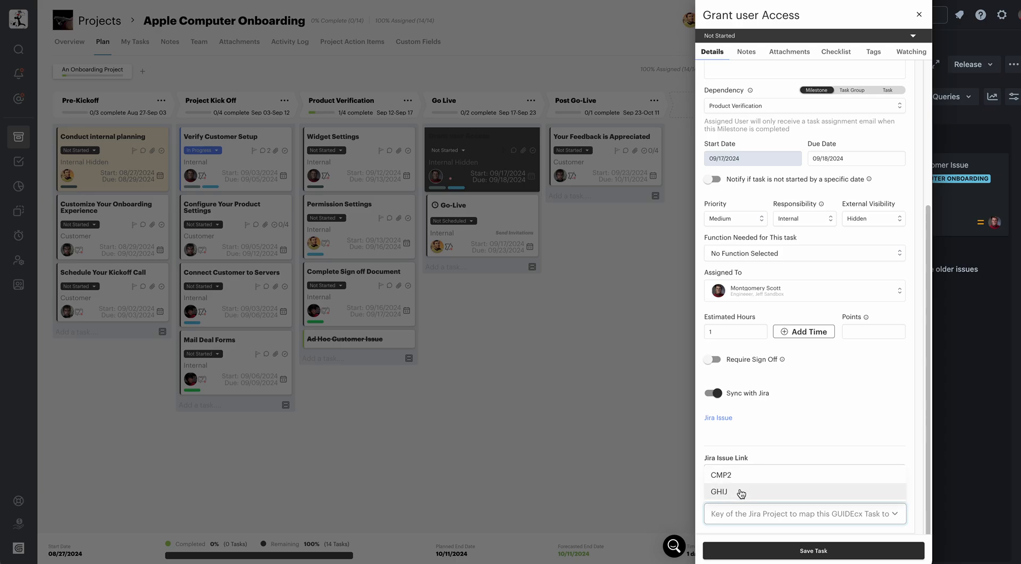
click(733, 473)
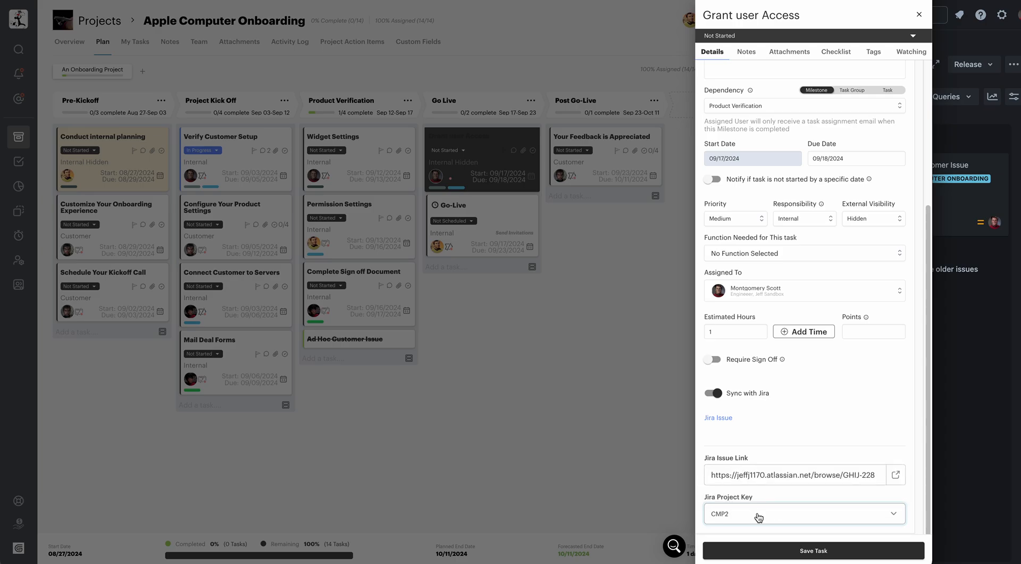
click(748, 552)
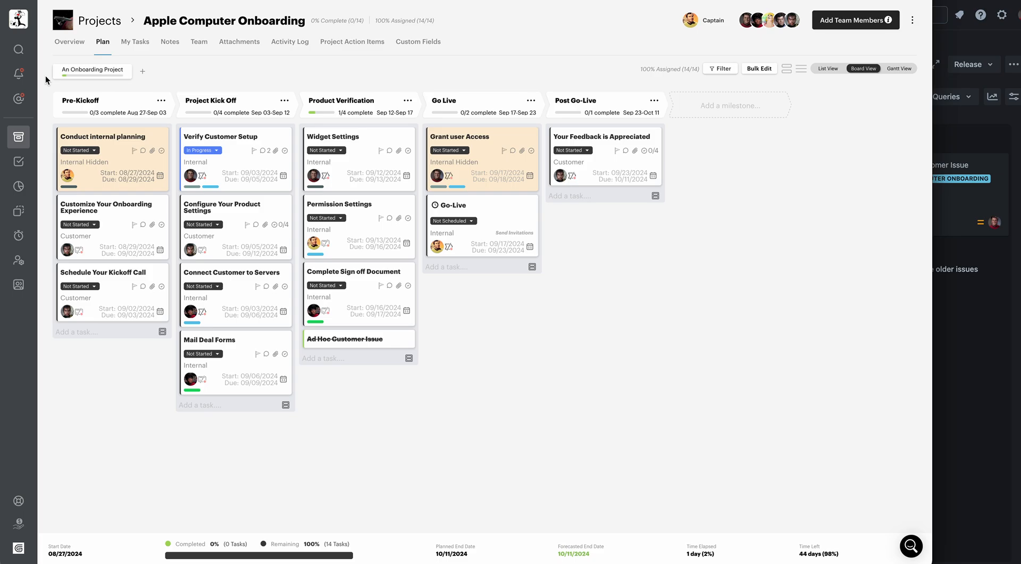
click(91, 0)
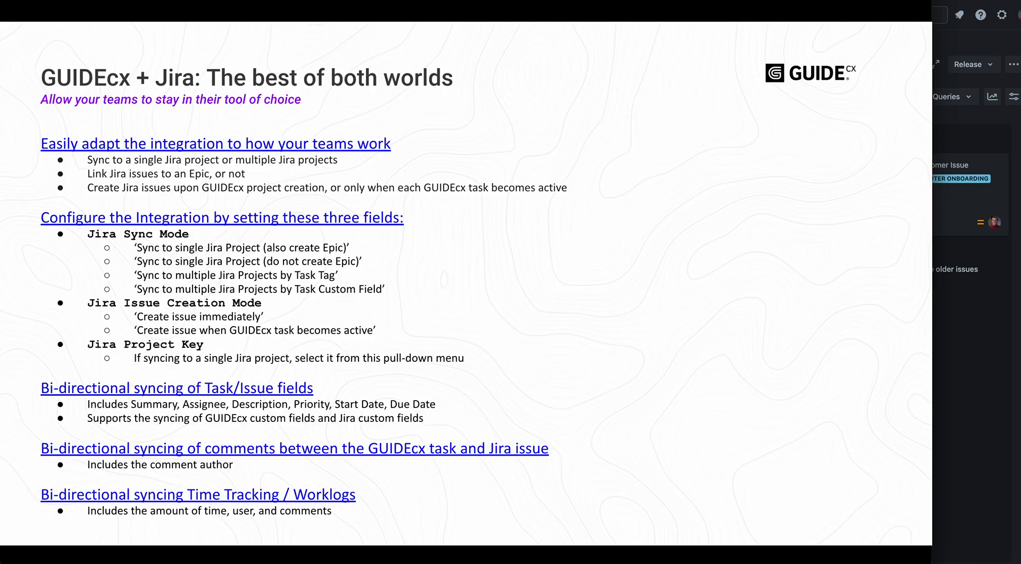